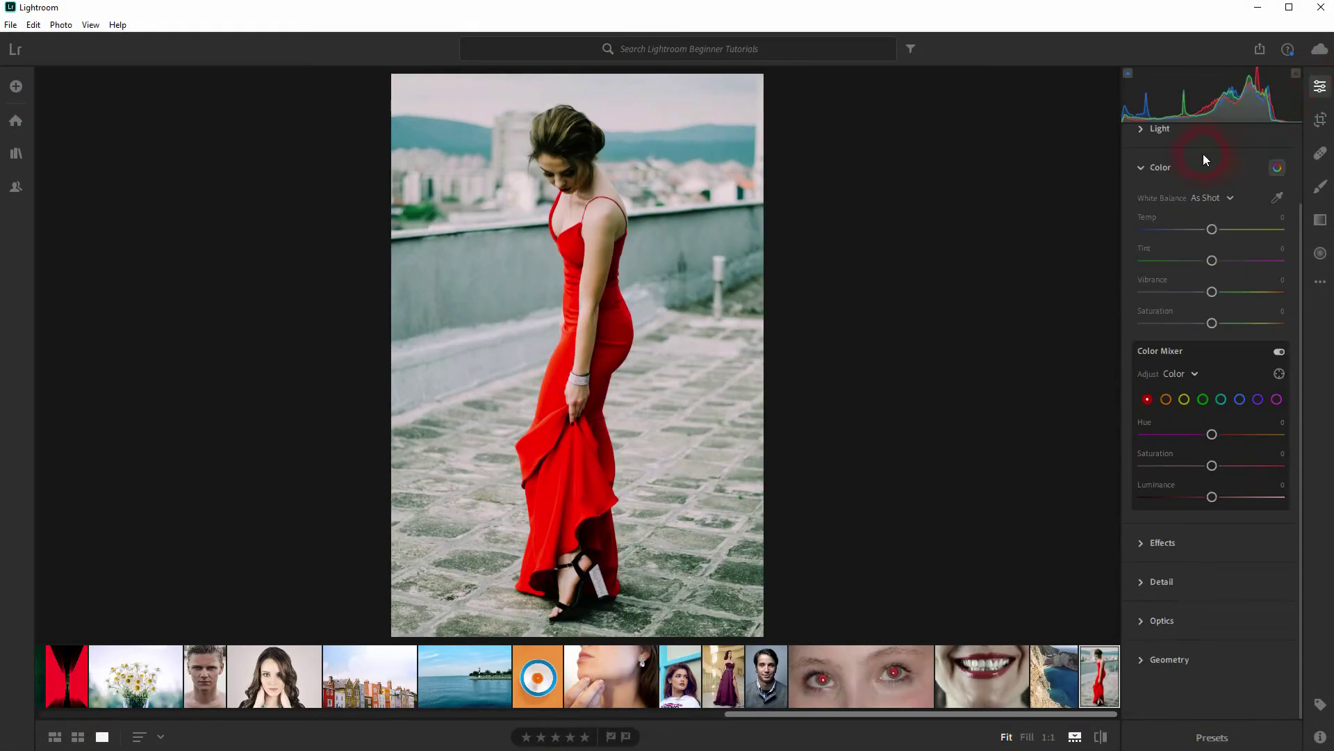
# - Apply the automatic light and color adjustments to the photo of the woman in the red dress
pyautogui.click(1162, 167)
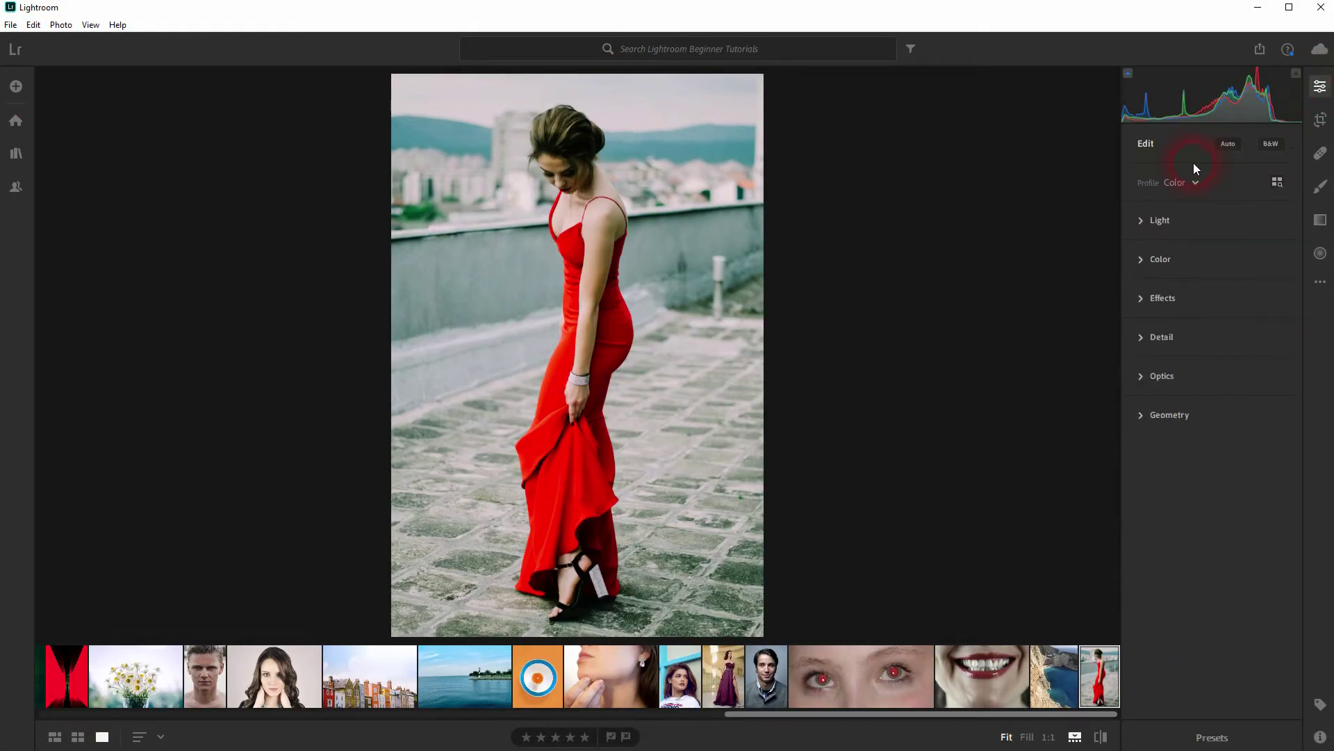
pyautogui.click(1152, 217)
pyautogui.click(1230, 144)
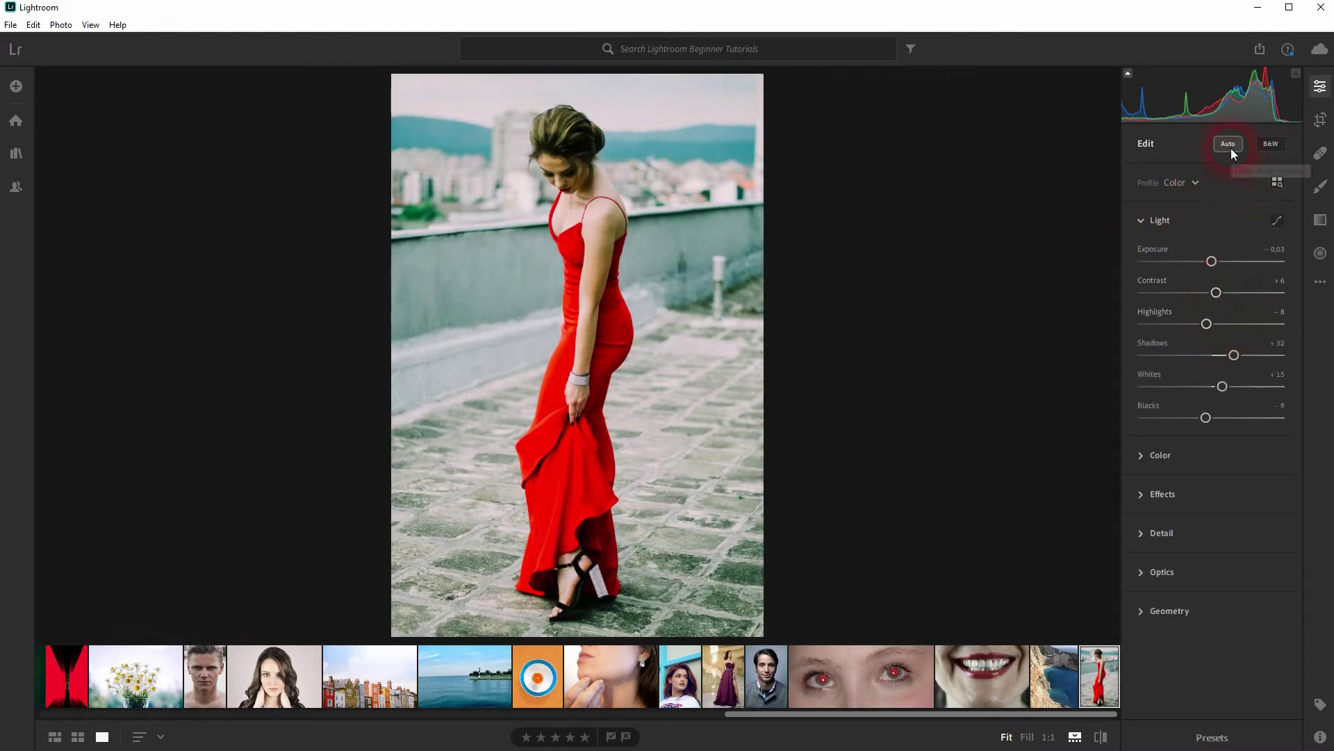
# - In the Color Mixer, set the saturation of orange, yellow and green to -100
pyautogui.click(1164, 460)
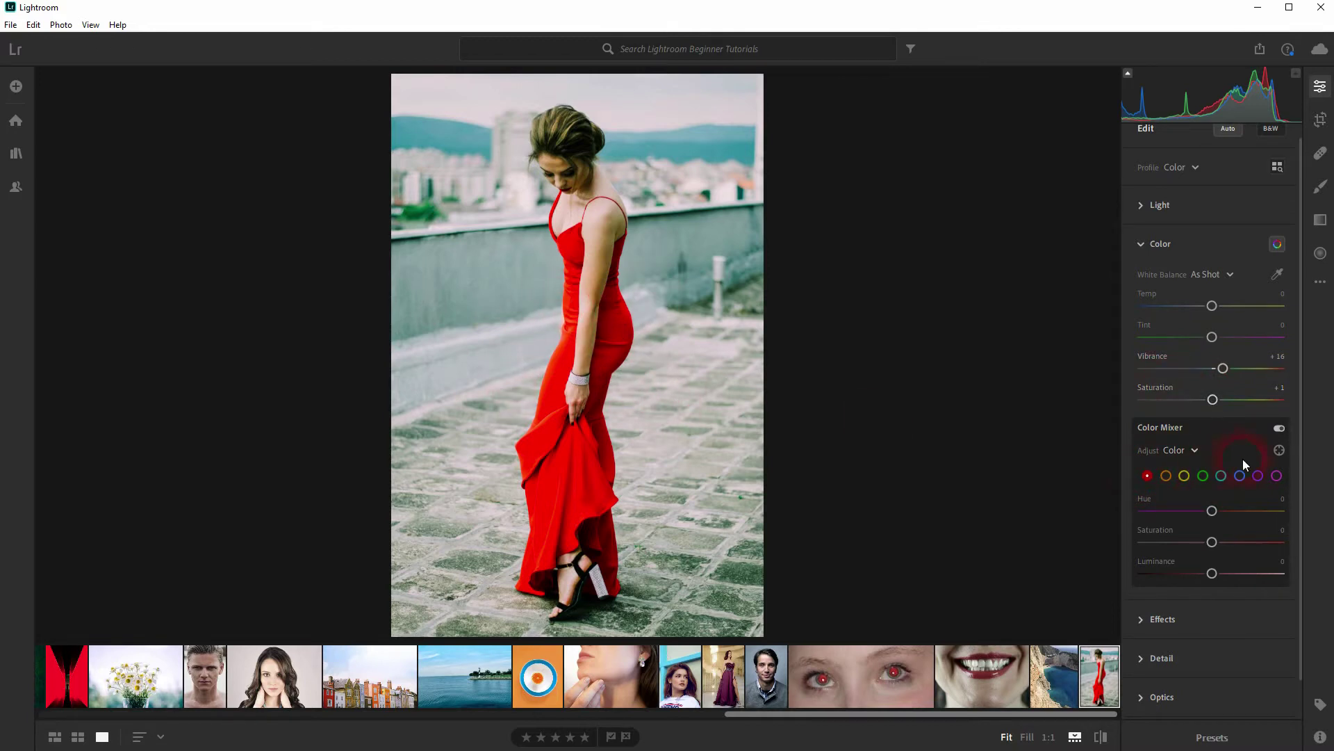
pyautogui.click(1280, 429)
pyautogui.click(1280, 428)
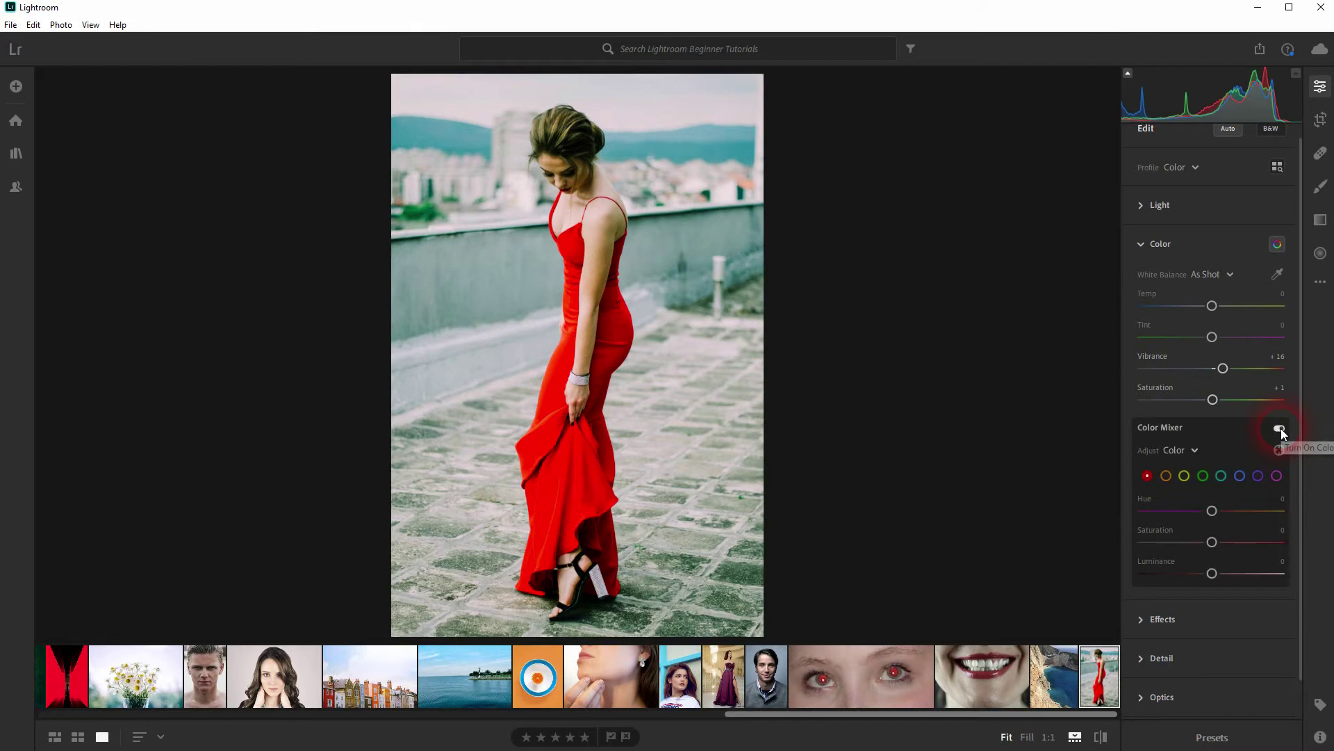
pyautogui.click(1166, 476)
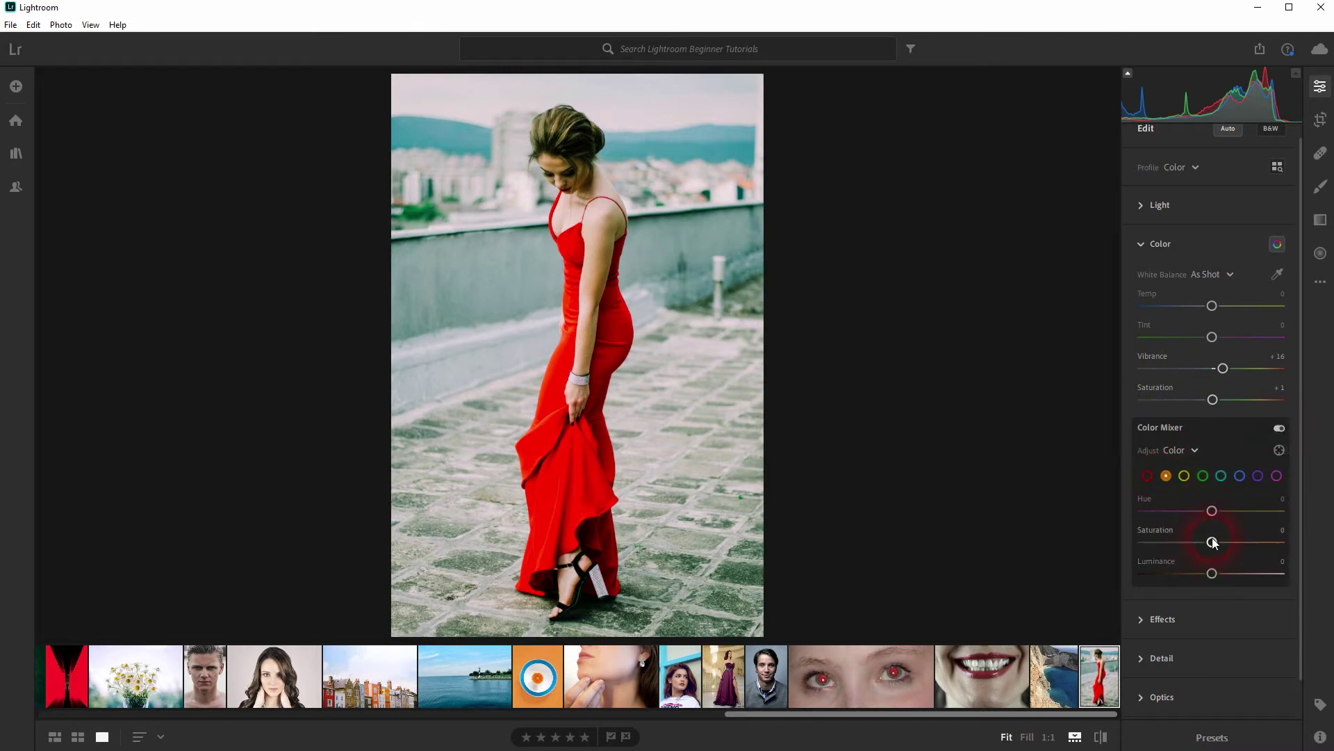
pyautogui.moveTo(1213, 542); pyautogui.dragTo(1111, 544)
pyautogui.click(1184, 475)
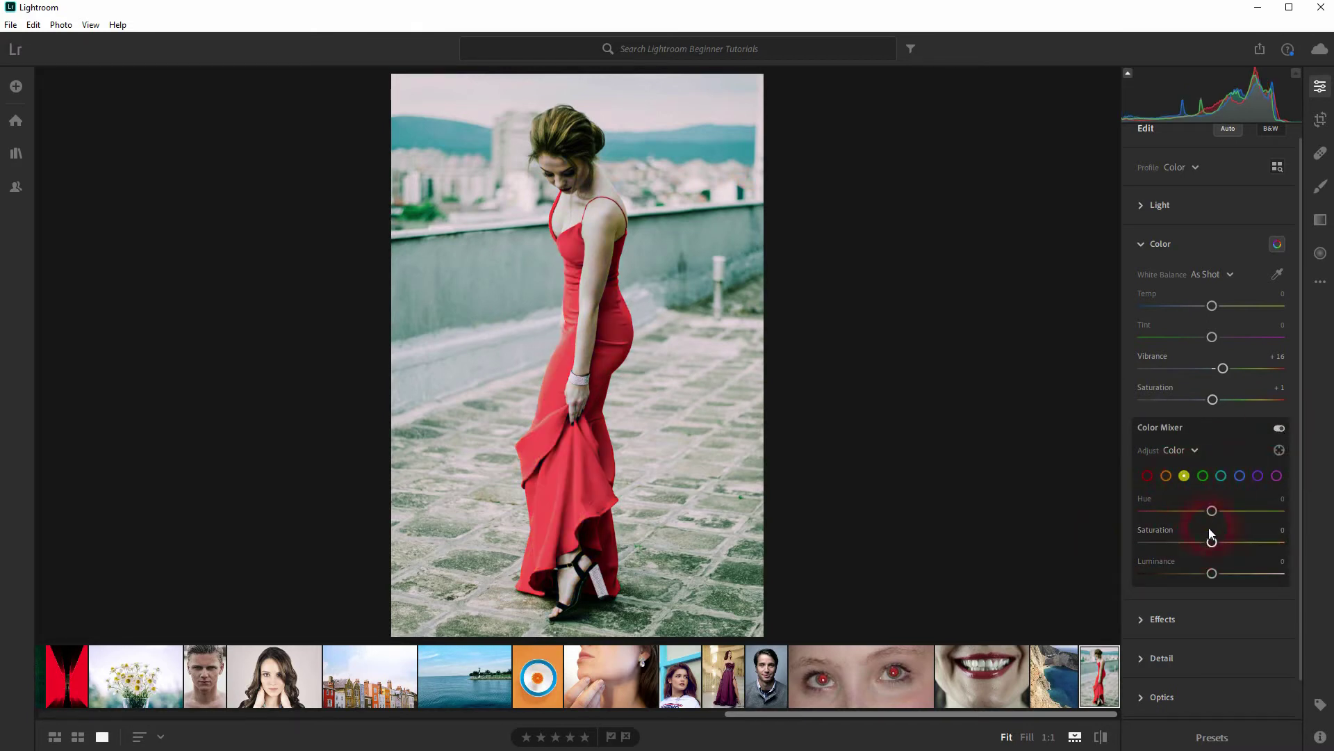
pyautogui.moveTo(1212, 542); pyautogui.dragTo(1130, 552)
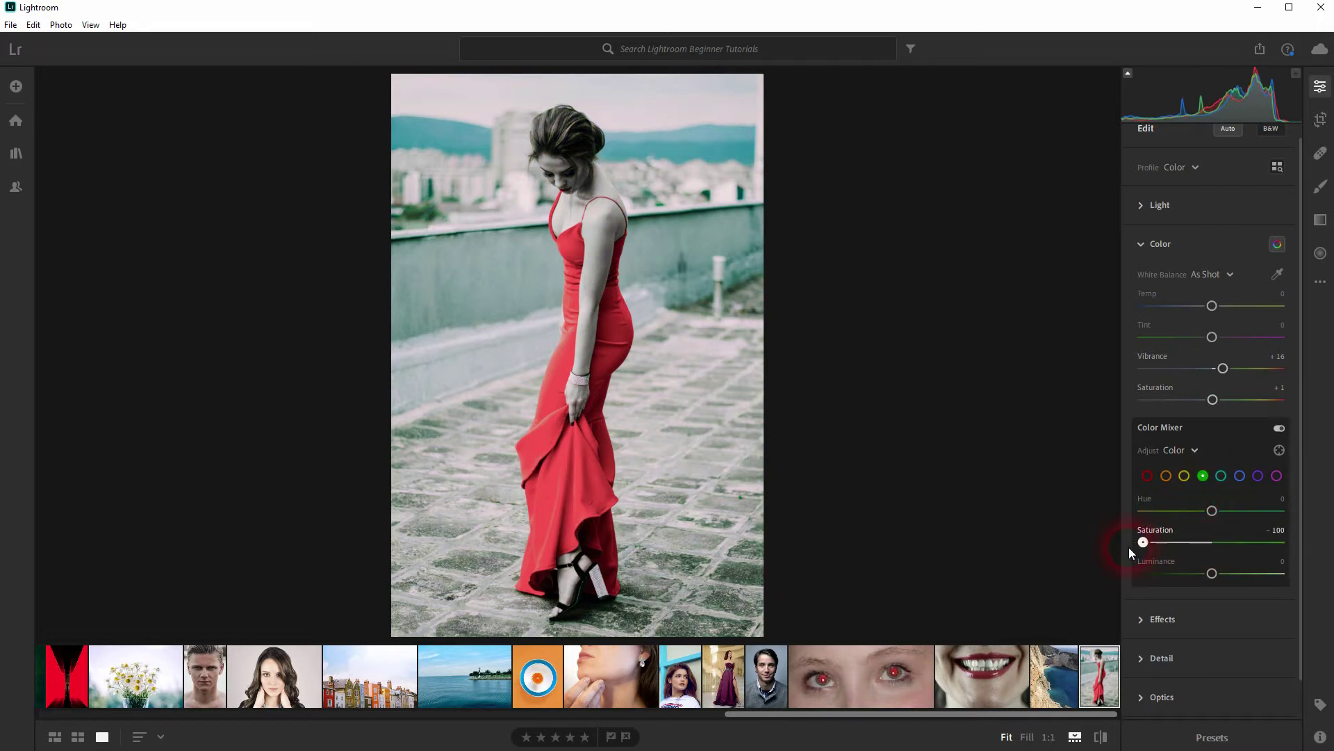
# - Set the Color Mixer saturation of aqua, blue and purple to -100, and bring up the magenta range
pyautogui.click(1222, 476)
pyautogui.moveTo(1212, 542); pyautogui.dragTo(1049, 561)
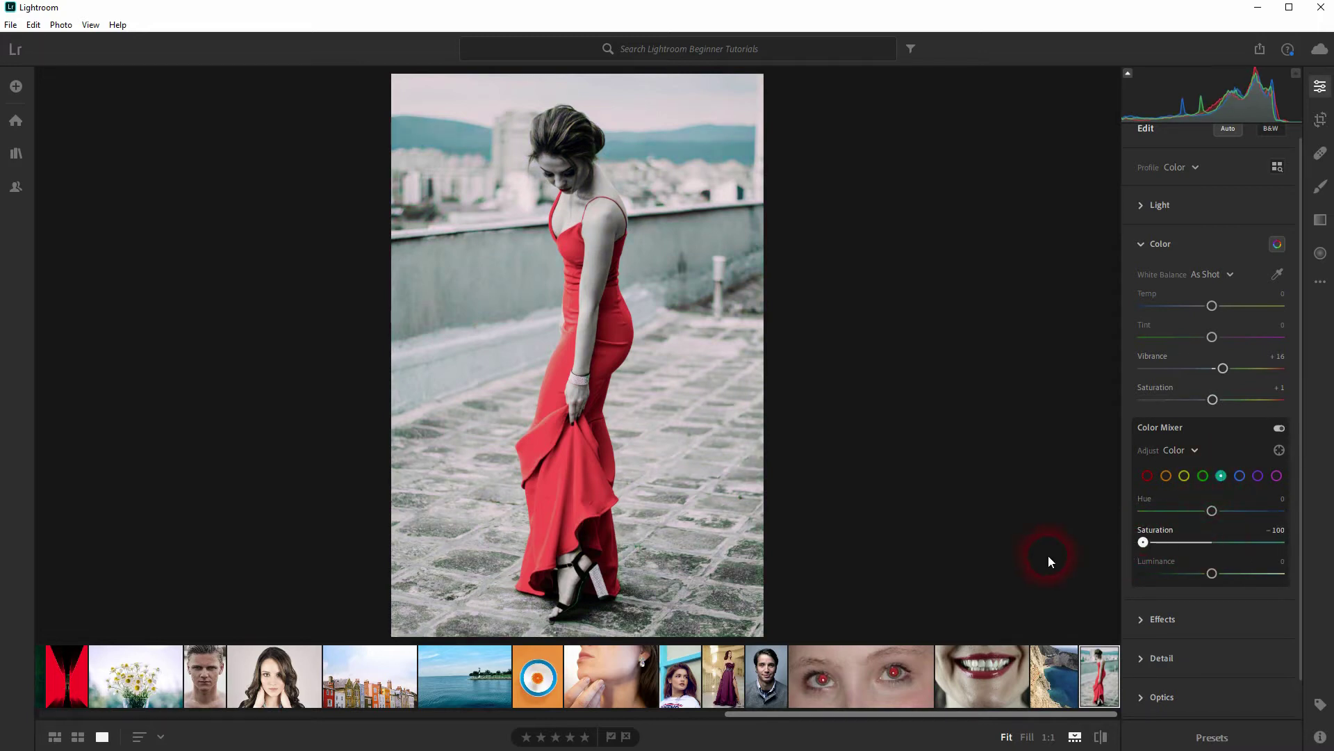
pyautogui.click(1241, 477)
pyautogui.moveTo(1228, 544); pyautogui.dragTo(1143, 543)
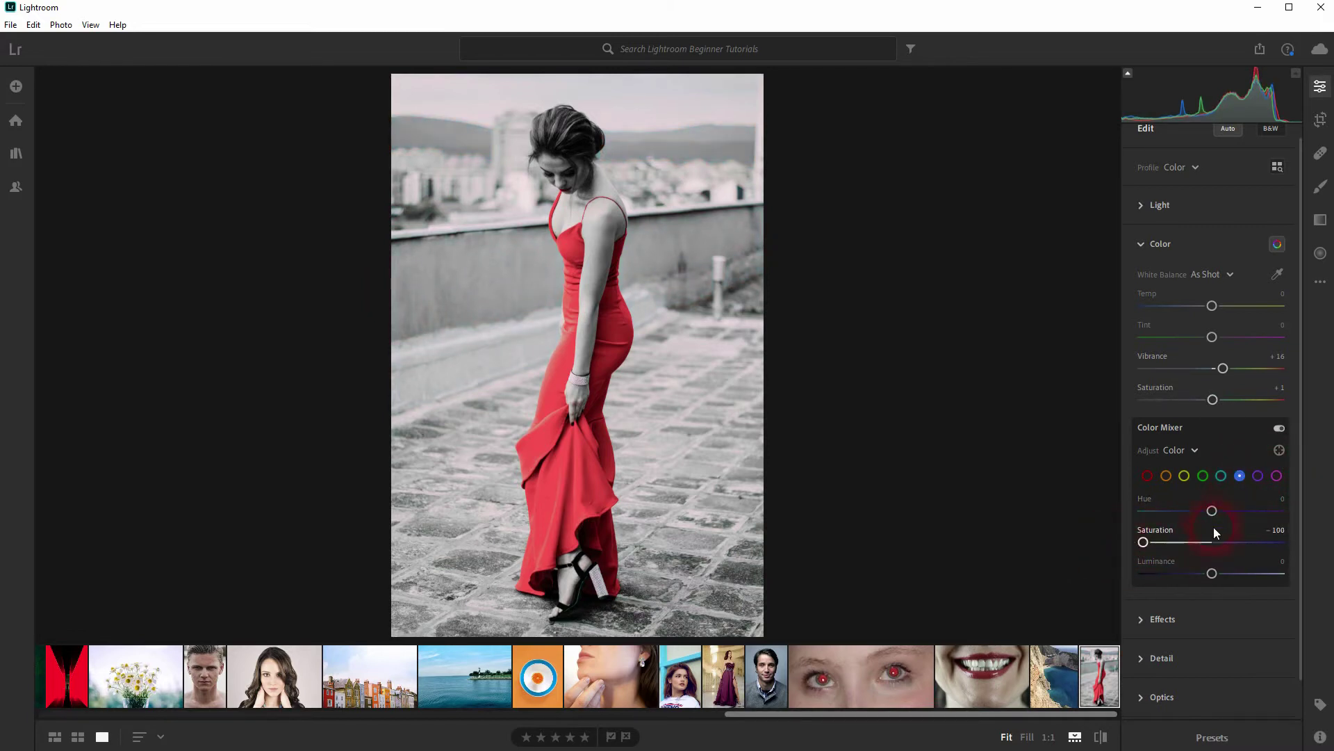
pyautogui.click(1257, 477)
pyautogui.moveTo(1205, 546); pyautogui.dragTo(1130, 546)
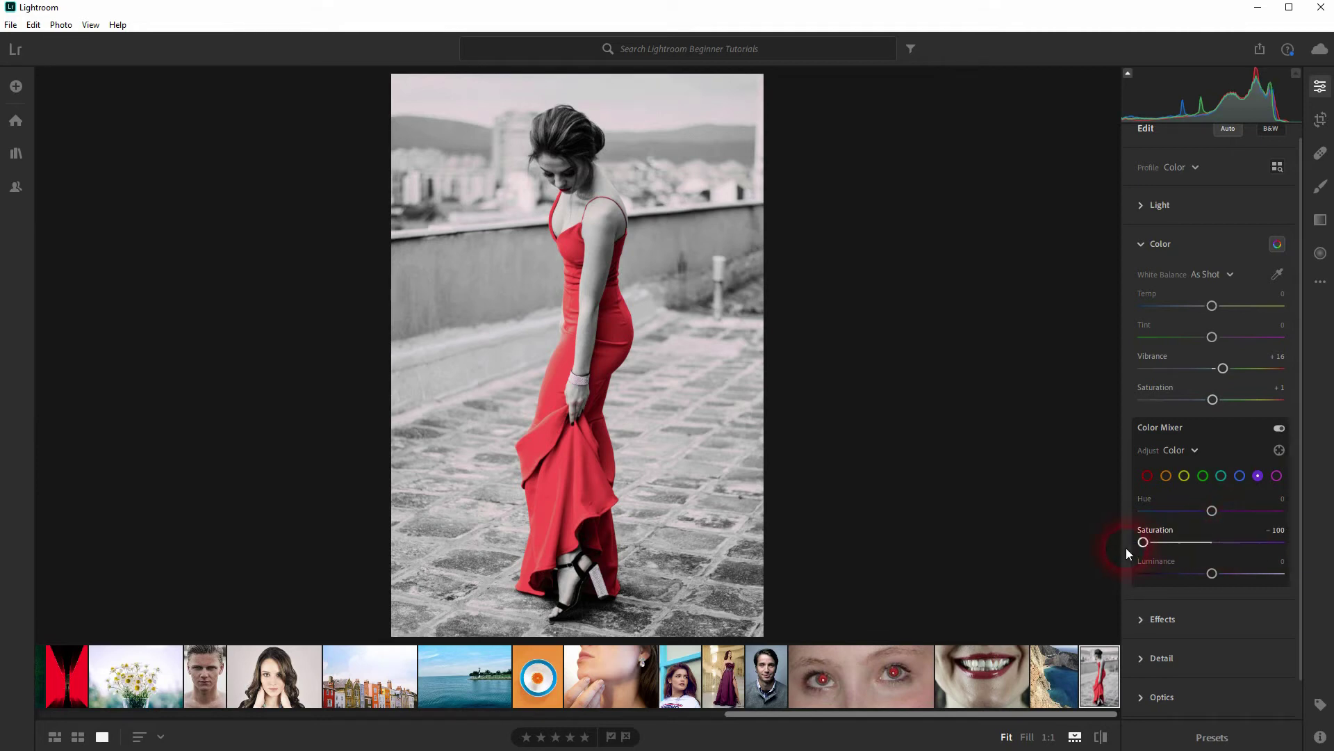
pyautogui.click(1276, 476)
# - Strengthen the dress color with red saturation about +18 and luminance about +9, and set orange saturation to about -25
pyautogui.click(1147, 476)
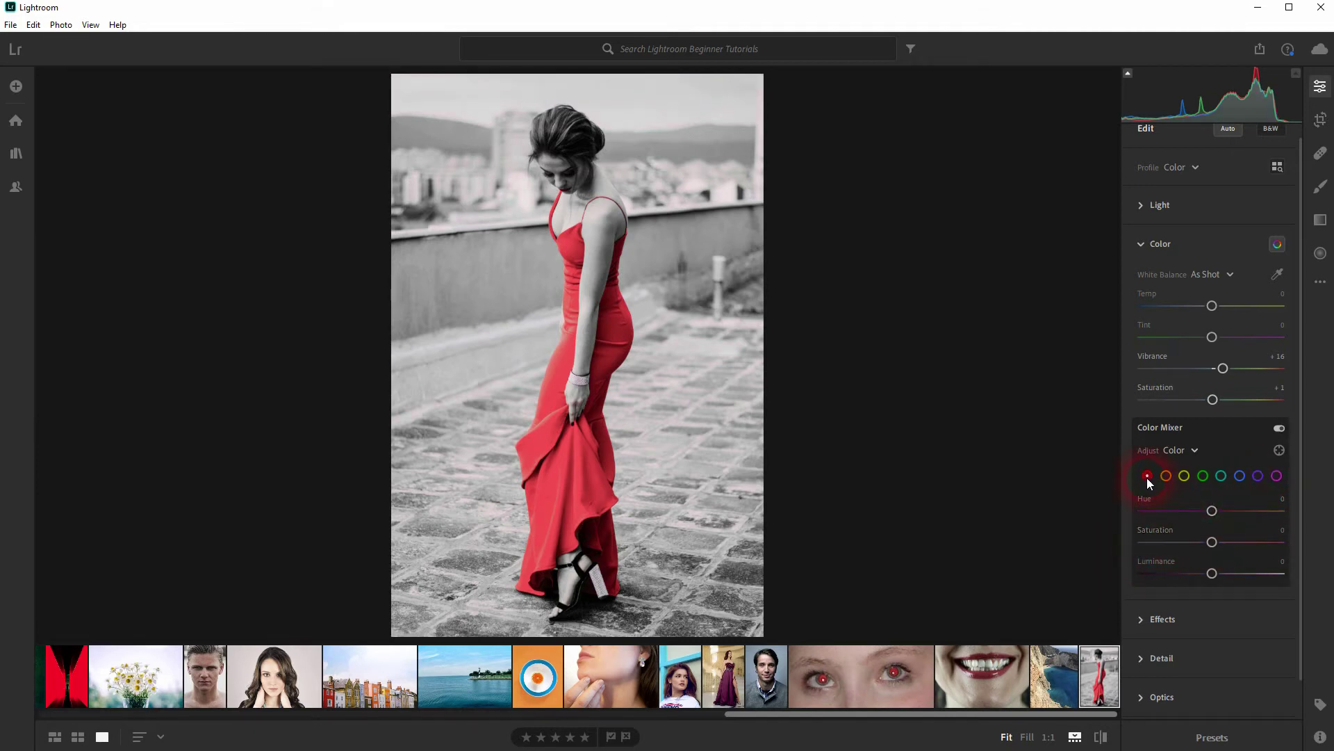
pyautogui.moveTo(1213, 542); pyautogui.dragTo(1217, 546)
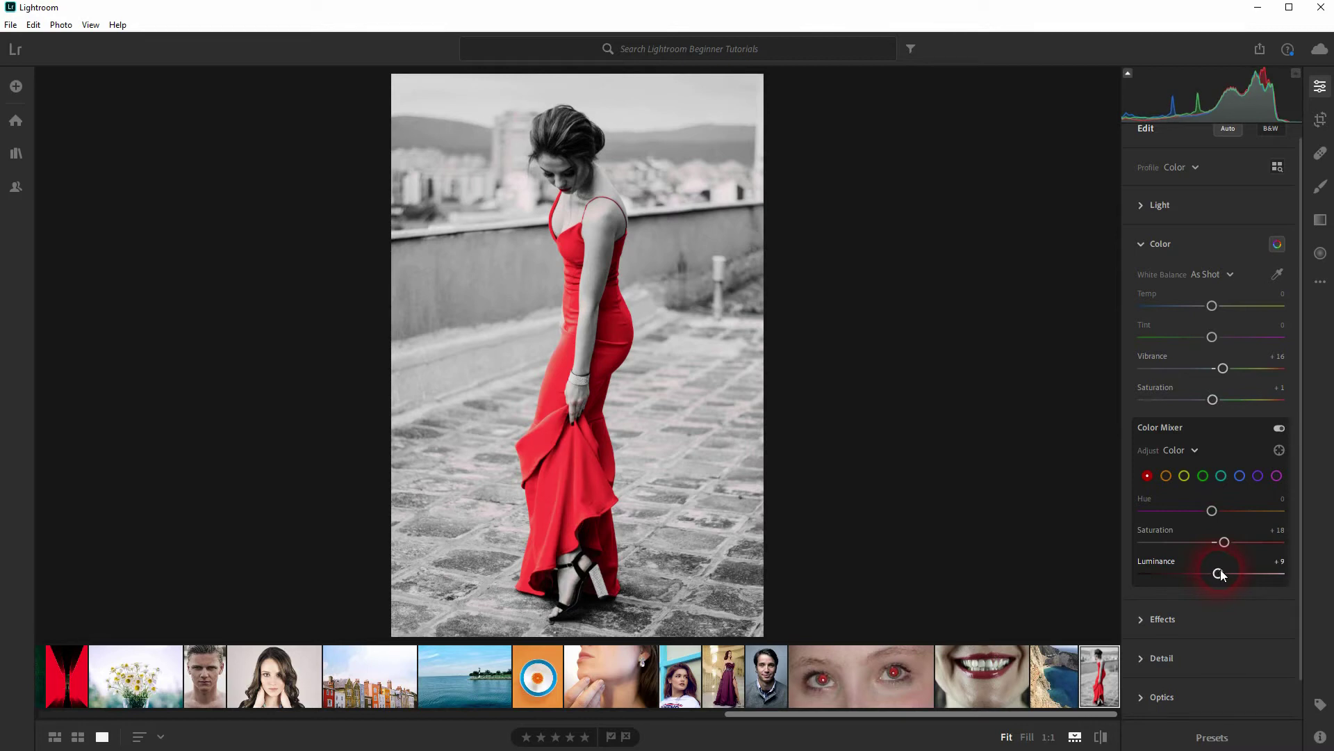
pyautogui.click(1166, 476)
pyautogui.moveTo(1149, 542); pyautogui.dragTo(1192, 546)
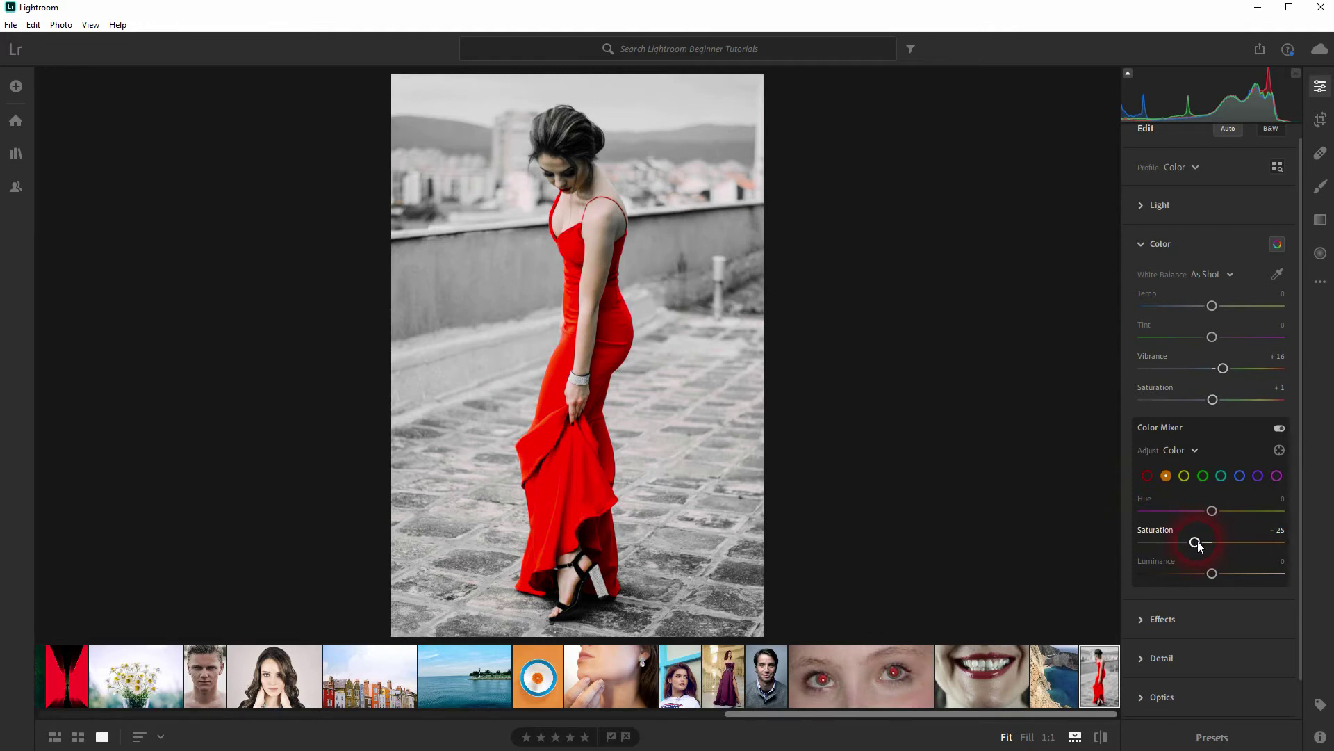
# - Add a new brush adjustment and paint it over the background buildings with brush size 12, showing the mask overlay
pyautogui.click(1322, 188)
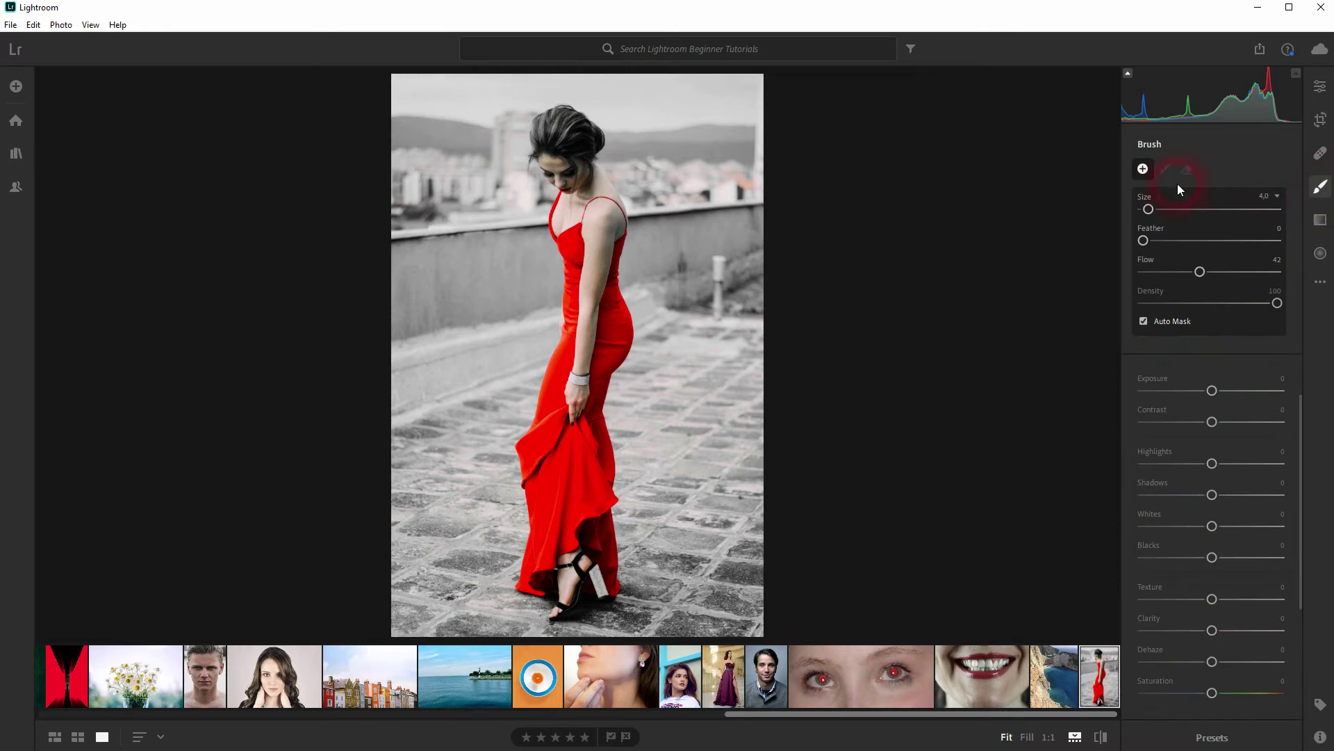
pyautogui.click(1143, 169)
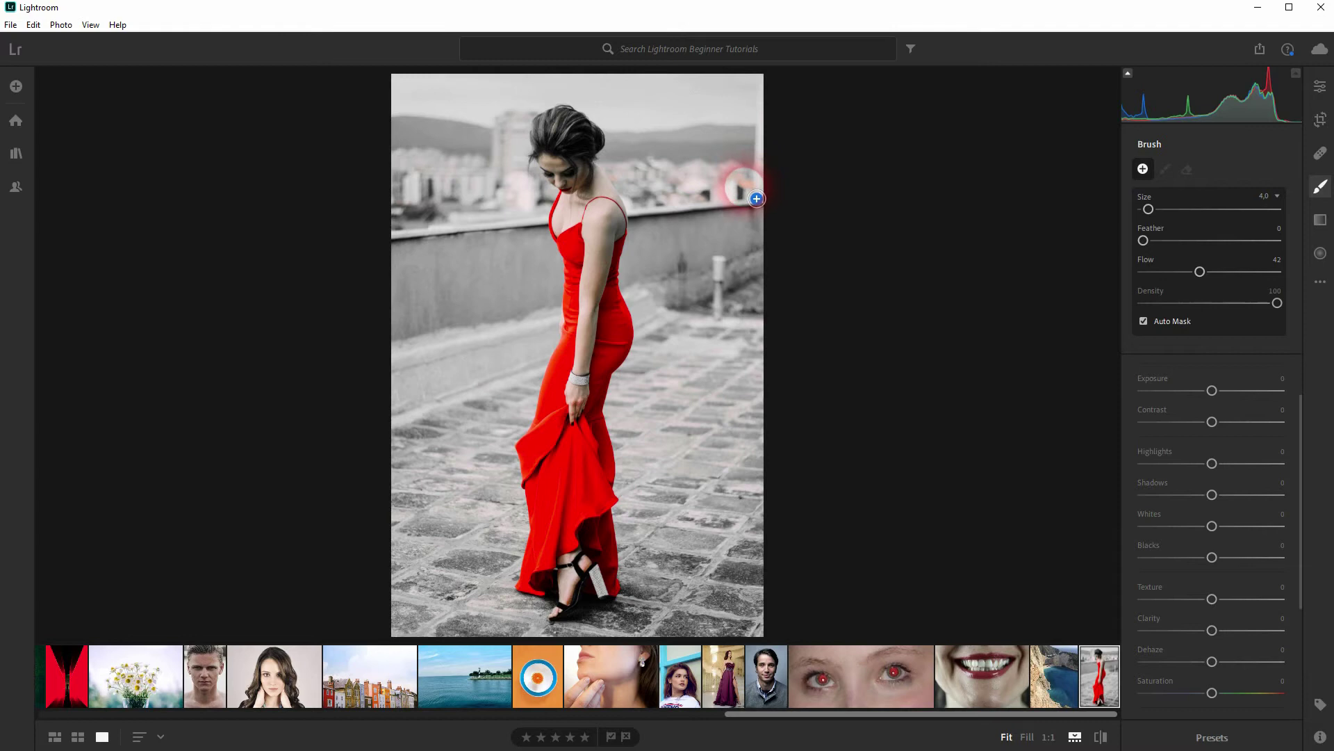
pyautogui.press(']')
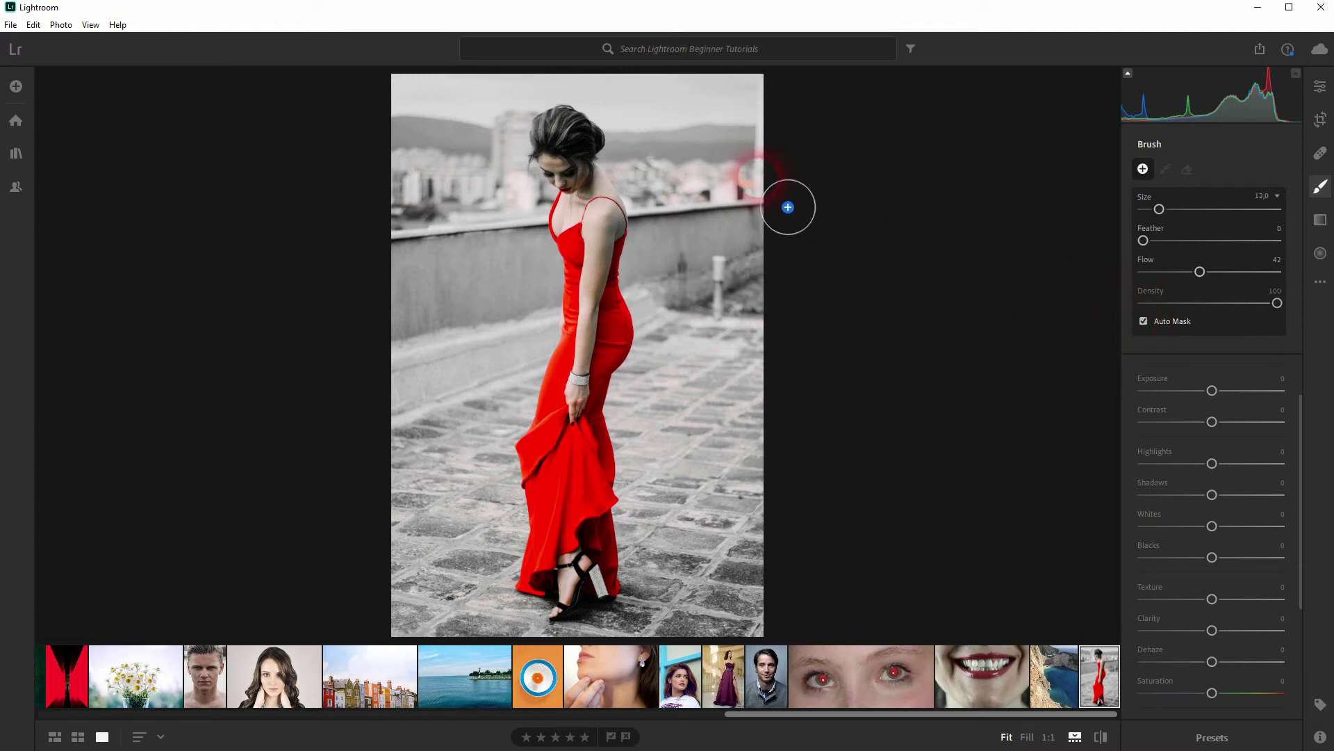
pyautogui.moveTo(784, 207)
pyautogui.mouseDown()
pyautogui.moveTo(770, 223)
pyautogui.moveTo(765, 210)
pyautogui.mouseUp()
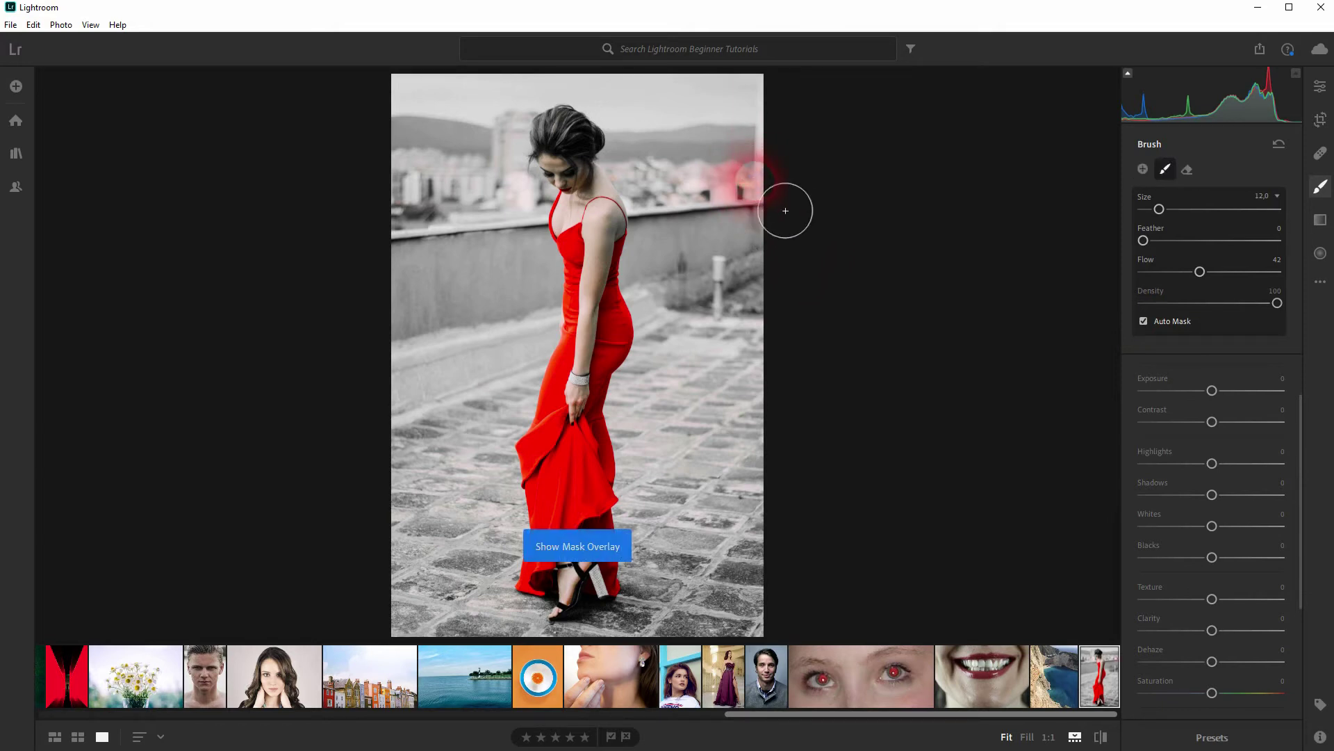
pyautogui.moveTo(785, 211)
pyautogui.mouseDown()
pyautogui.moveTo(653, 198)
pyautogui.moveTo(568, 161)
pyautogui.moveTo(490, 195)
pyautogui.moveTo(515, 186)
pyautogui.moveTo(532, 249)
pyautogui.moveTo(533, 210)
pyautogui.moveTo(482, 209)
pyautogui.moveTo(454, 187)
pyautogui.moveTo(432, 259)
pyautogui.moveTo(433, 189)
pyautogui.moveTo(544, 273)
pyautogui.moveTo(521, 226)
pyautogui.moveTo(477, 243)
pyautogui.moveTo(529, 197)
pyautogui.moveTo(574, 199)
pyautogui.mouseUp()
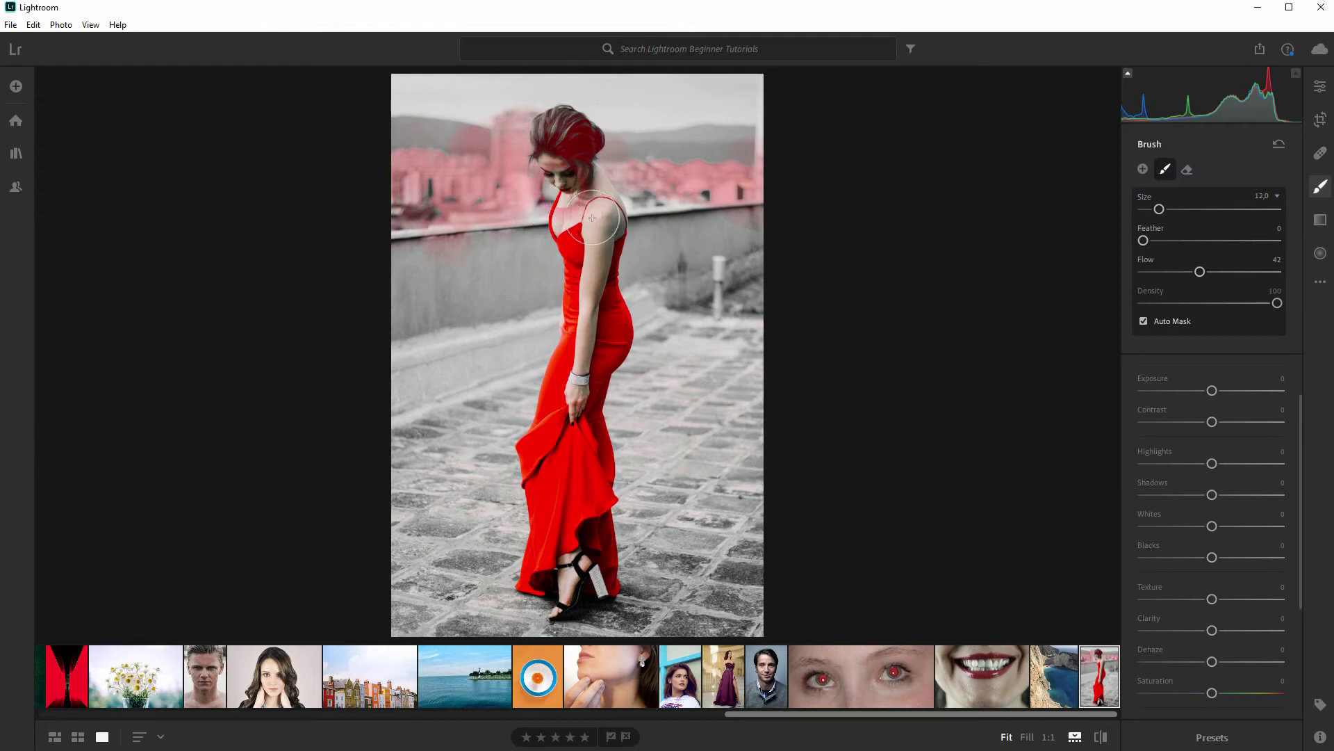
# - Paint the mask over the woman's hair, cheek and jaw at 1:1 zoom, using brush size 7
pyautogui.click(1048, 737)
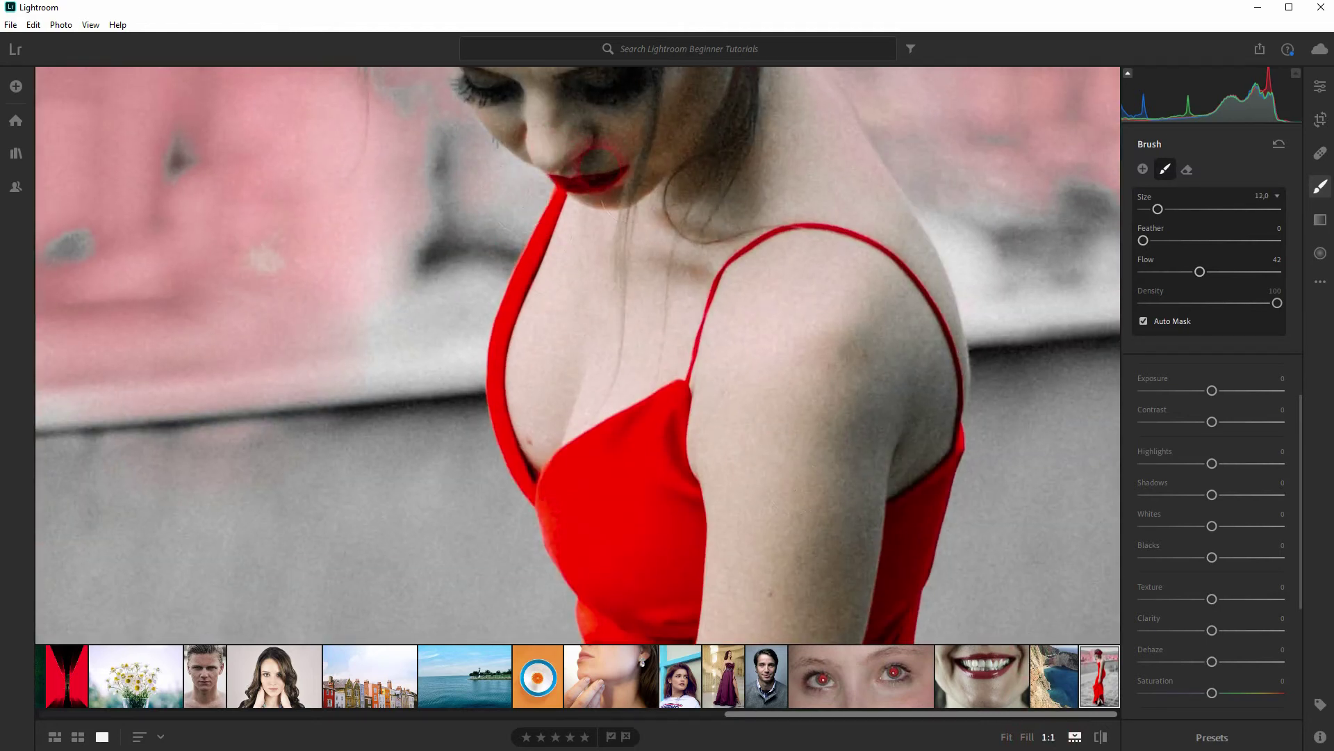
pyautogui.press('[')
pyautogui.press('[')
pyautogui.moveTo(615, 196)
pyautogui.mouseDown()
pyautogui.moveTo(585, 198)
pyautogui.moveTo(641, 198)
pyautogui.moveTo(574, 193)
pyautogui.moveTo(648, 187)
pyautogui.moveTo(566, 186)
pyautogui.moveTo(538, 144)
pyautogui.moveTo(530, 159)
pyautogui.moveTo(536, 126)
pyautogui.mouseUp()
pyautogui.moveTo(692, 163); pyautogui.dragTo(665, 381)
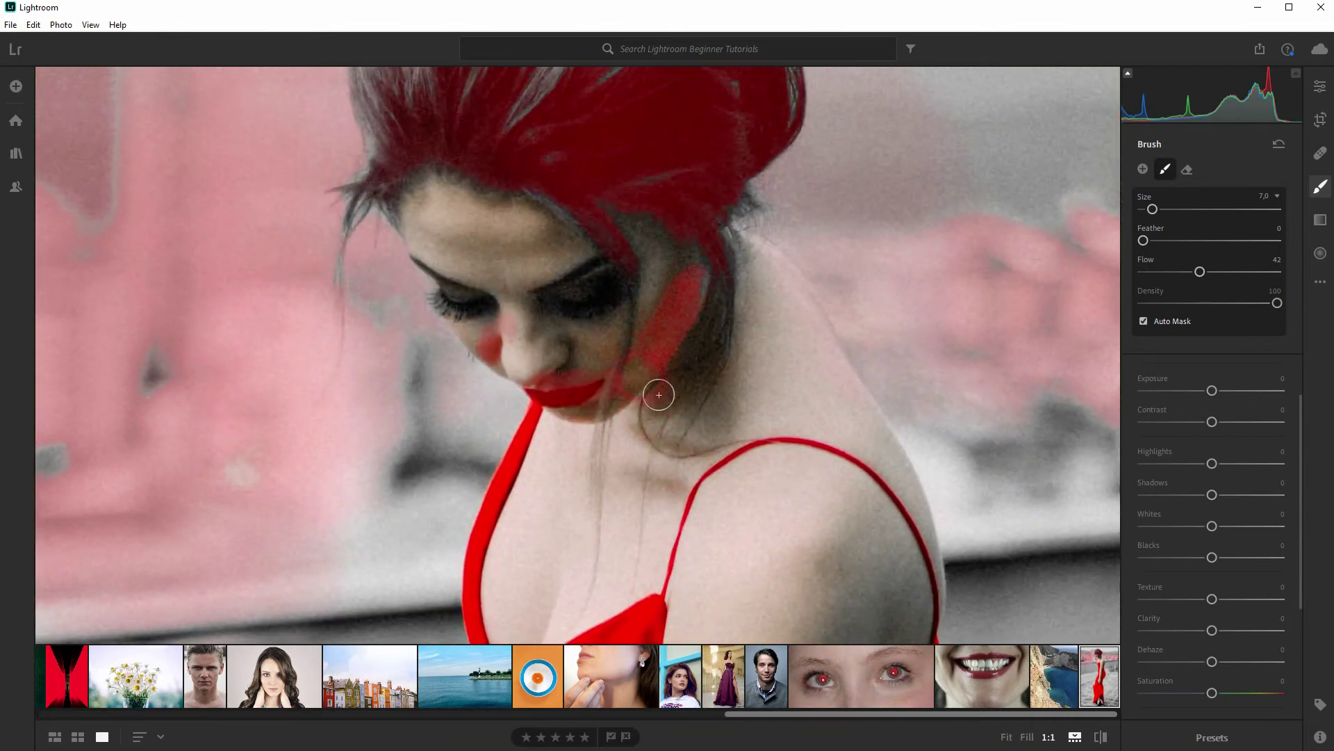
pyautogui.moveTo(630, 358)
pyautogui.mouseDown()
pyautogui.moveTo(648, 294)
pyautogui.moveTo(694, 223)
pyautogui.moveTo(572, 385)
pyautogui.moveTo(668, 305)
pyautogui.mouseUp()
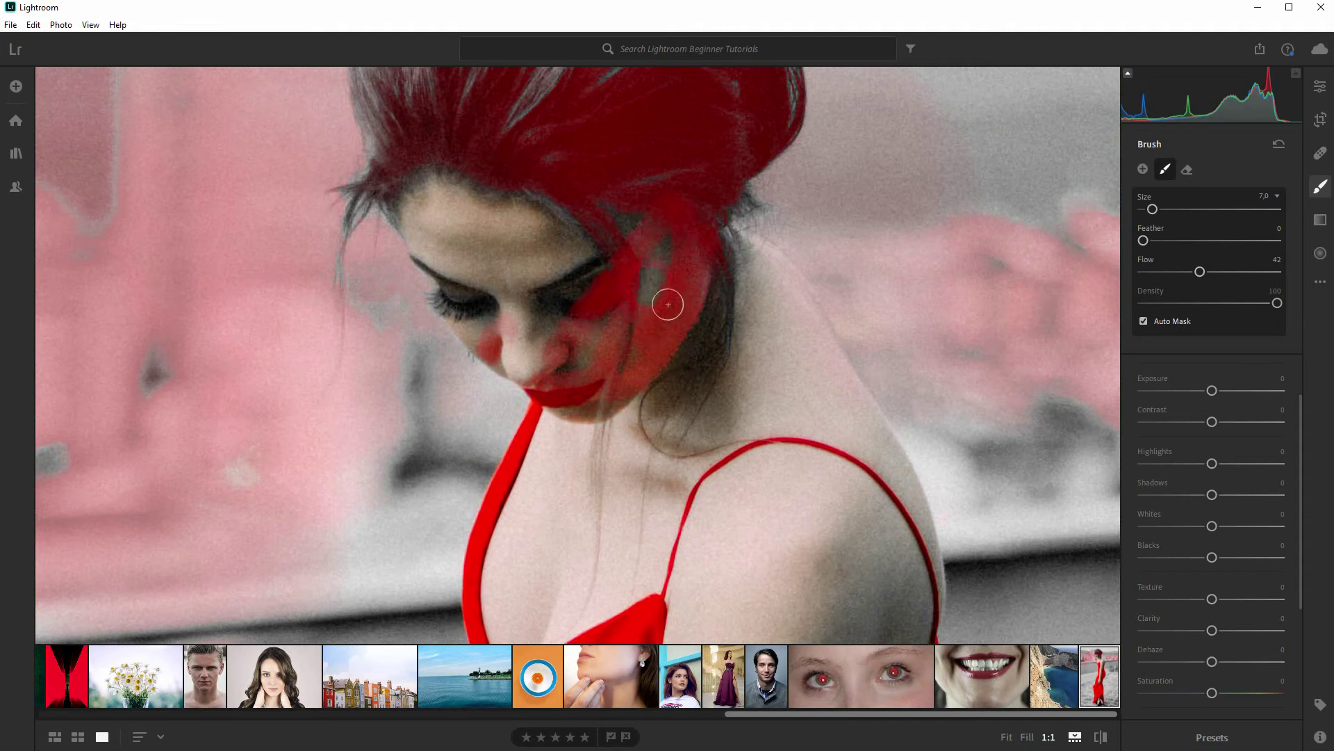
# - Extend the mask over the face, neck, chest and upper back, starting with brush size 18 and reducing it to 6
pyautogui.scroll(5, 613, 307)
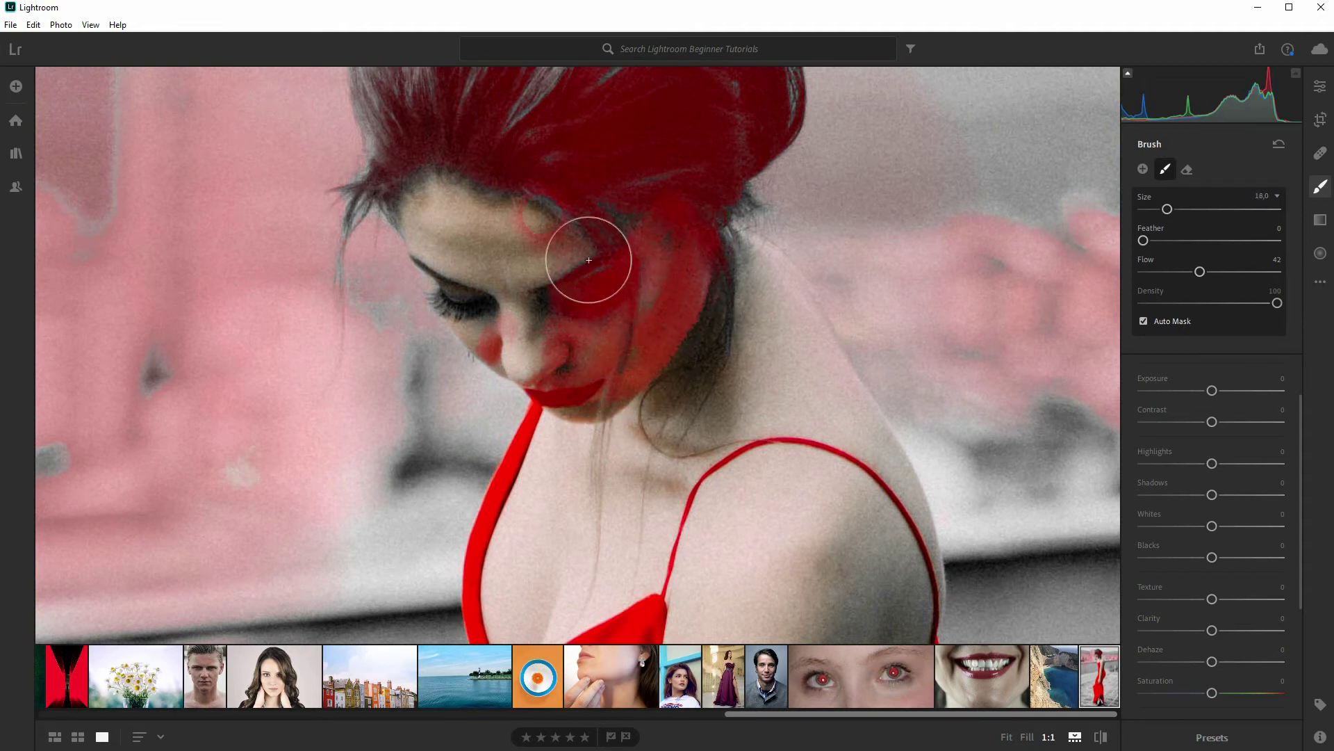
pyautogui.moveTo(591, 259)
pyautogui.mouseDown()
pyautogui.moveTo(463, 245)
pyautogui.moveTo(571, 290)
pyautogui.moveTo(544, 288)
pyautogui.moveTo(567, 365)
pyautogui.moveTo(545, 391)
pyautogui.moveTo(613, 360)
pyautogui.moveTo(587, 387)
pyautogui.moveTo(649, 377)
pyautogui.moveTo(552, 369)
pyautogui.moveTo(744, 297)
pyautogui.moveTo(703, 379)
pyautogui.moveTo(651, 252)
pyautogui.moveTo(617, 242)
pyautogui.moveTo(775, 358)
pyautogui.moveTo(759, 335)
pyautogui.moveTo(770, 378)
pyautogui.moveTo(743, 375)
pyautogui.moveTo(688, 421)
pyautogui.moveTo(603, 593)
pyautogui.moveTo(632, 504)
pyautogui.moveTo(625, 513)
pyautogui.moveTo(596, 598)
pyautogui.moveTo(603, 495)
pyautogui.moveTo(646, 501)
pyautogui.moveTo(618, 517)
pyautogui.moveTo(594, 508)
pyautogui.moveTo(572, 486)
pyautogui.moveTo(574, 450)
pyautogui.moveTo(533, 592)
pyautogui.moveTo(535, 553)
pyautogui.moveTo(540, 600)
pyautogui.moveTo(652, 474)
pyautogui.moveTo(634, 561)
pyautogui.moveTo(699, 459)
pyautogui.moveTo(671, 558)
pyautogui.moveTo(622, 572)
pyautogui.moveTo(642, 319)
pyautogui.moveTo(614, 306)
pyautogui.moveTo(584, 339)
pyautogui.moveTo(560, 381)
pyautogui.moveTo(572, 456)
pyautogui.moveTo(606, 378)
pyautogui.moveTo(711, 293)
pyautogui.moveTo(585, 387)
pyautogui.moveTo(712, 323)
pyautogui.moveTo(627, 429)
pyautogui.moveTo(726, 330)
pyautogui.moveTo(786, 242)
pyautogui.moveTo(648, 396)
pyautogui.moveTo(784, 447)
pyautogui.moveTo(597, 490)
pyautogui.moveTo(789, 527)
pyautogui.moveTo(821, 597)
pyautogui.mouseUp()
pyautogui.scroll(-2, 608, 518)
pyautogui.scroll(-3, 608, 518)
pyautogui.scroll(2, 649, 397)
pyautogui.scroll(-3, 706, 428)
pyautogui.moveTo(821, 597); pyautogui.dragTo(764, 303)
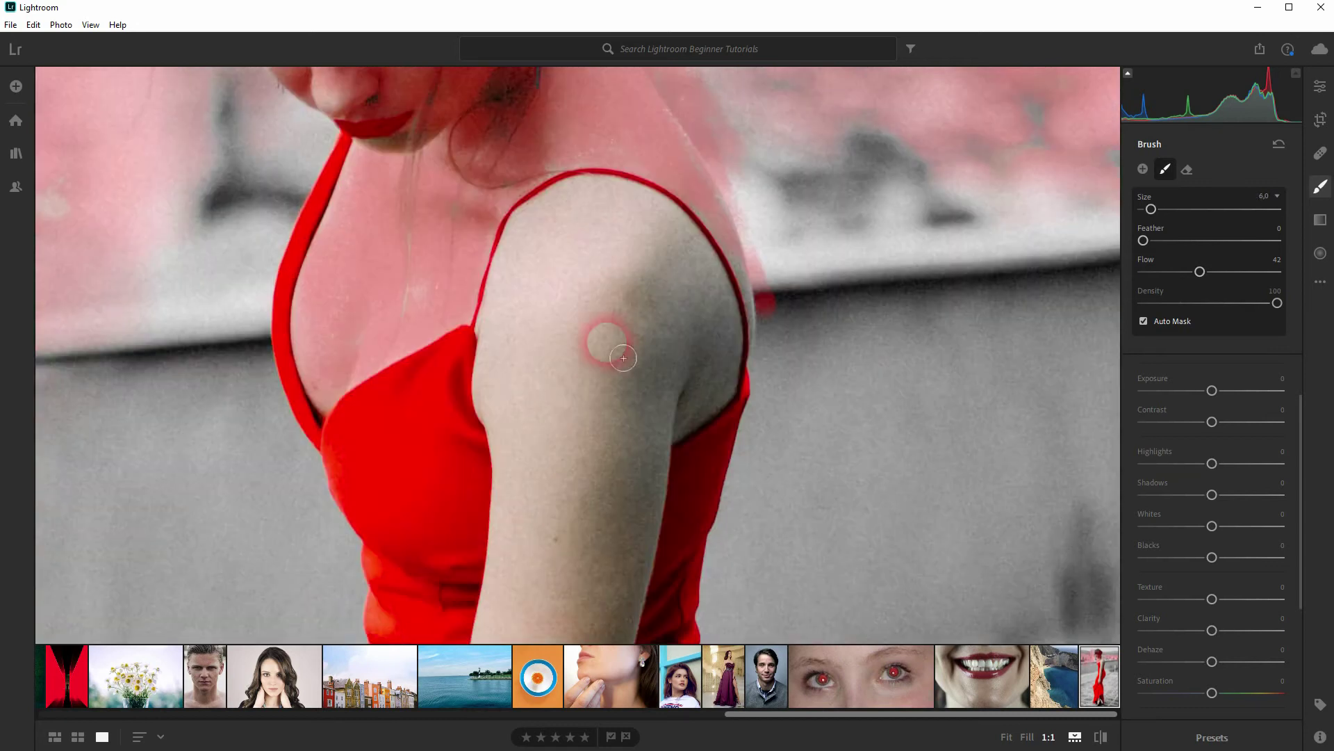
# - Paint the mask down the woman's shoulder, arm and hand, adjusting the brush size to fit
pyautogui.scroll(3, 607, 343)
pyautogui.moveTo(608, 343)
pyautogui.mouseDown()
pyautogui.moveTo(530, 366)
pyautogui.moveTo(617, 262)
pyautogui.moveTo(540, 477)
pyautogui.moveTo(619, 567)
pyautogui.mouseUp()
pyautogui.scroll(-4, 625, 269)
pyautogui.scroll(-2, 540, 477)
pyautogui.moveTo(568, 527)
pyautogui.mouseDown()
pyautogui.moveTo(590, 218)
pyautogui.moveTo(521, 389)
pyautogui.moveTo(623, 441)
pyautogui.moveTo(556, 463)
pyautogui.moveTo(596, 471)
pyautogui.mouseUp()
pyautogui.scroll(3, 590, 218)
pyautogui.scroll(-9, 623, 440)
# - Paint the mask over the foot and sandal below the dress hem, enlarging the brush to size 17
pyautogui.click(1006, 736)
pyautogui.click(595, 528)
pyautogui.moveTo(595, 528); pyautogui.dragTo(715, 127)
pyautogui.scroll(10, 695, 208)
pyautogui.moveTo(684, 229)
pyautogui.mouseDown()
pyautogui.moveTo(728, 215)
pyautogui.moveTo(584, 528)
pyautogui.moveTo(596, 357)
pyautogui.moveTo(653, 410)
pyautogui.mouseUp()
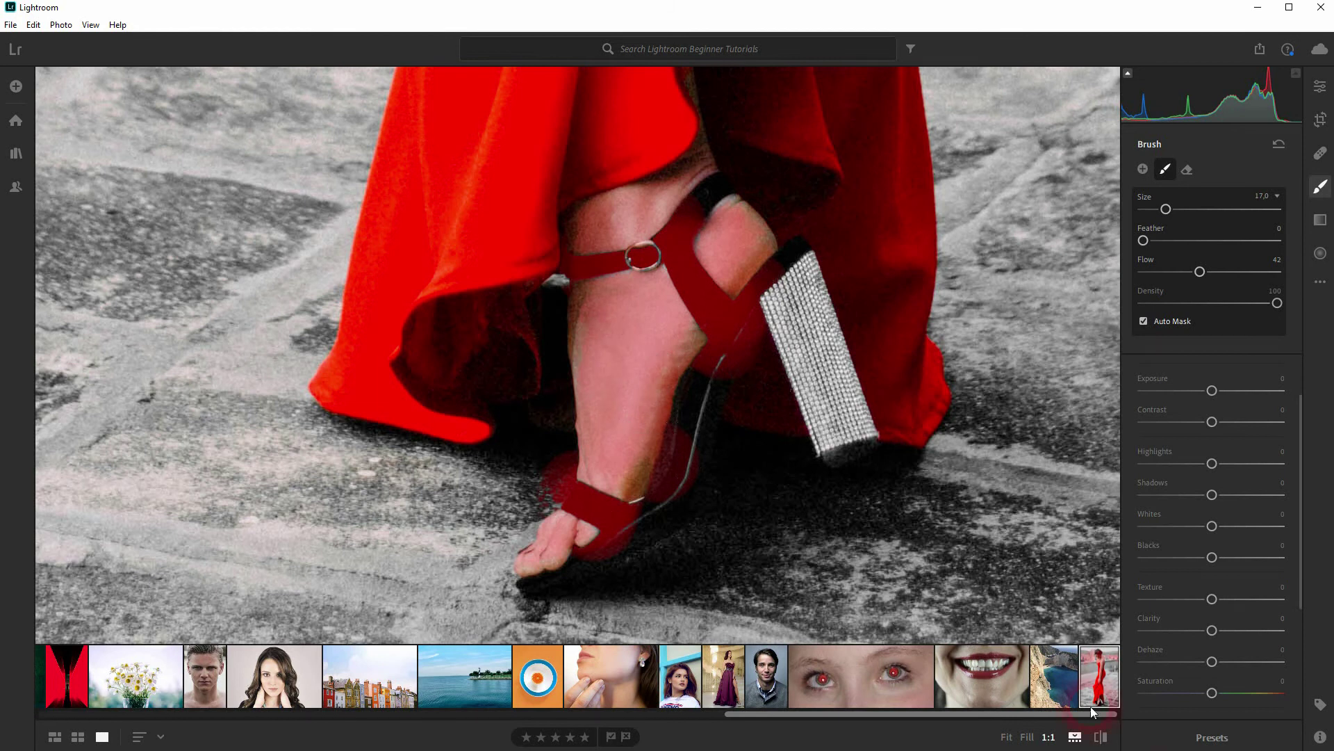
# - Hide the mask overlay and set the brush adjustment's saturation to -100
pyautogui.click(1007, 736)
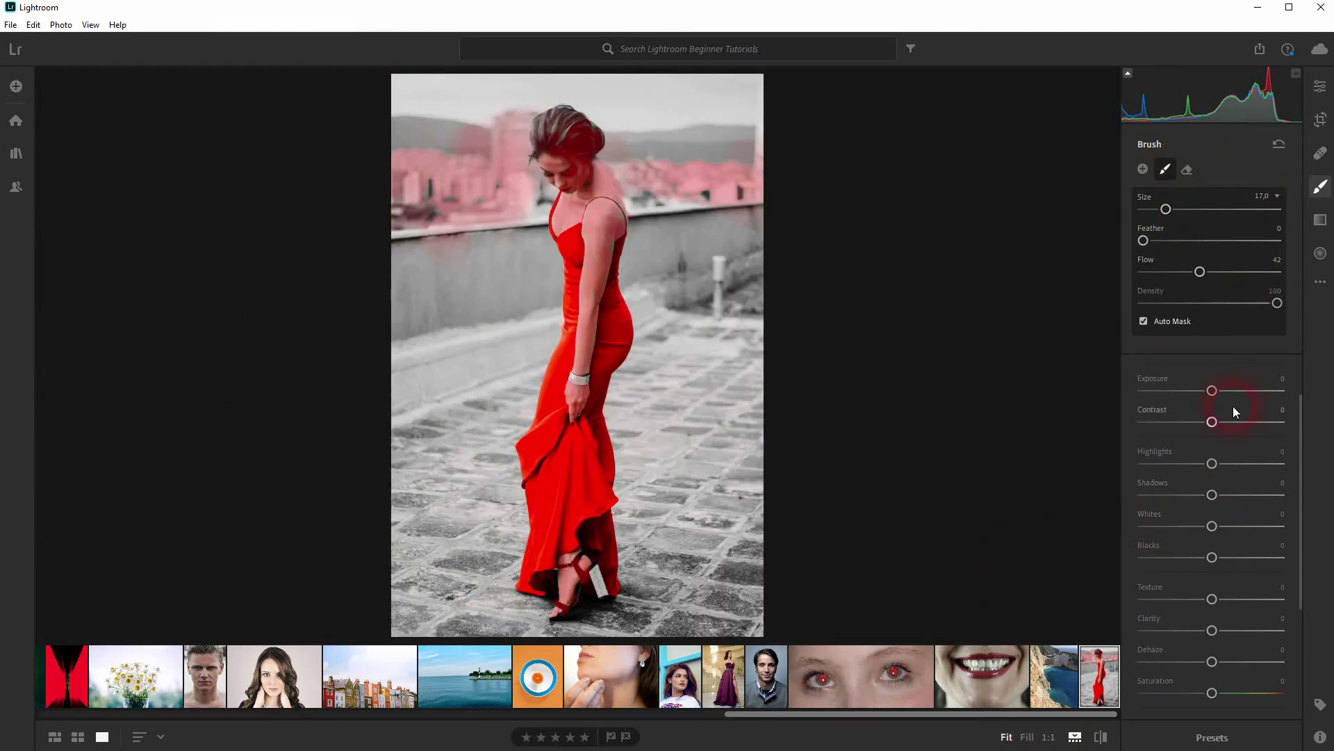
pyautogui.scroll(-4, 1214, 544)
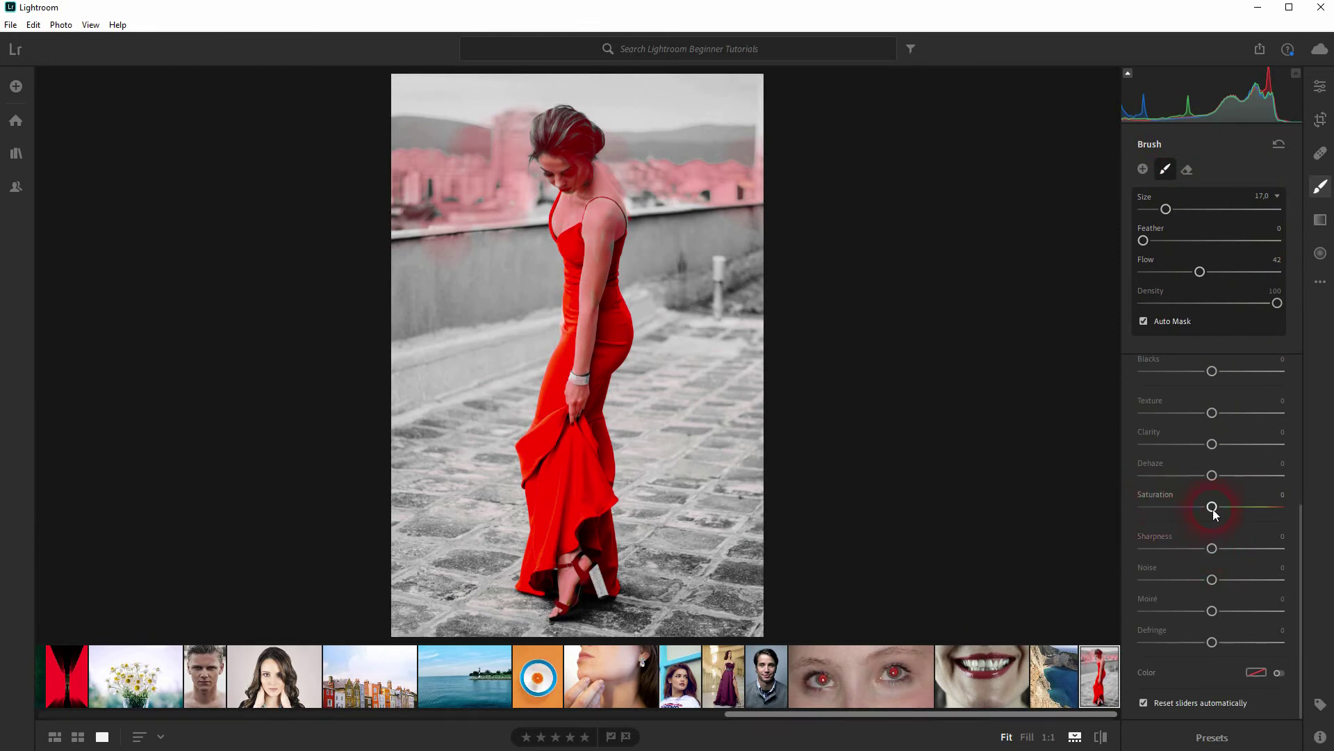
pyautogui.click(673, 407)
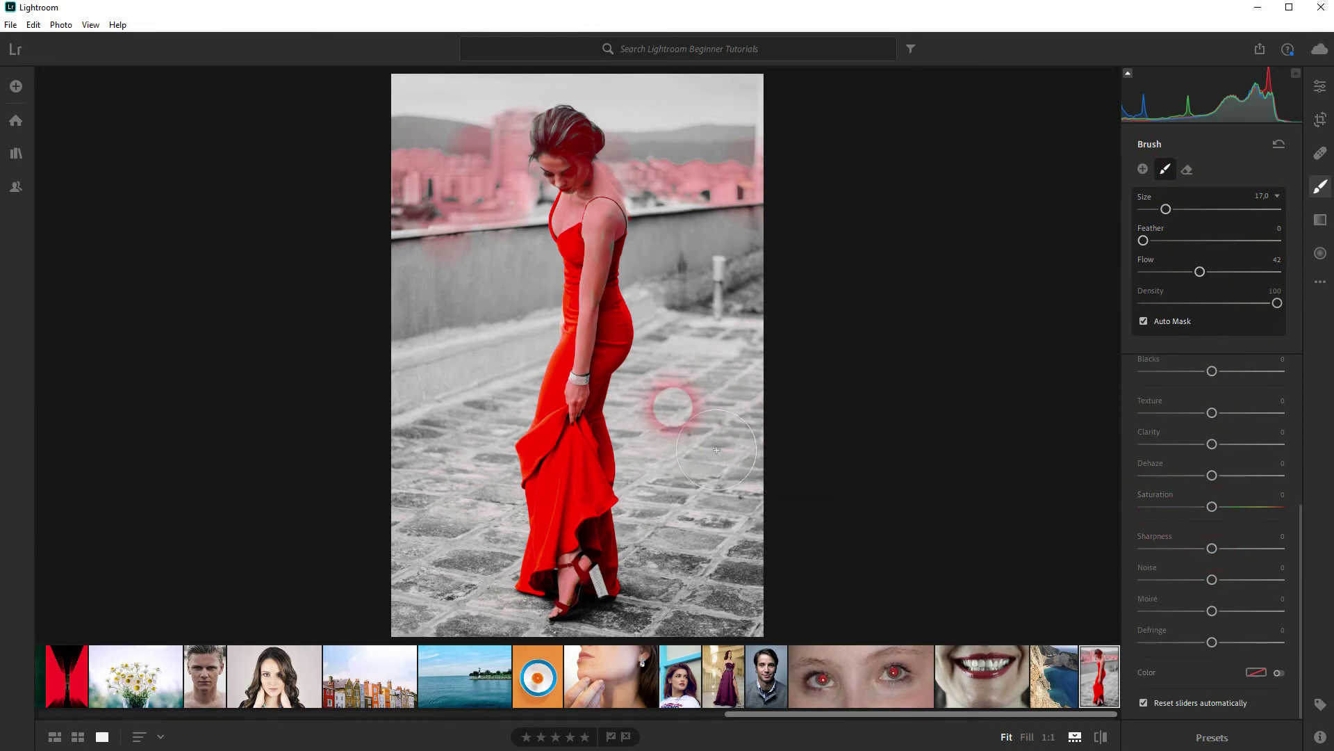
pyautogui.press('o')
pyautogui.press('o')
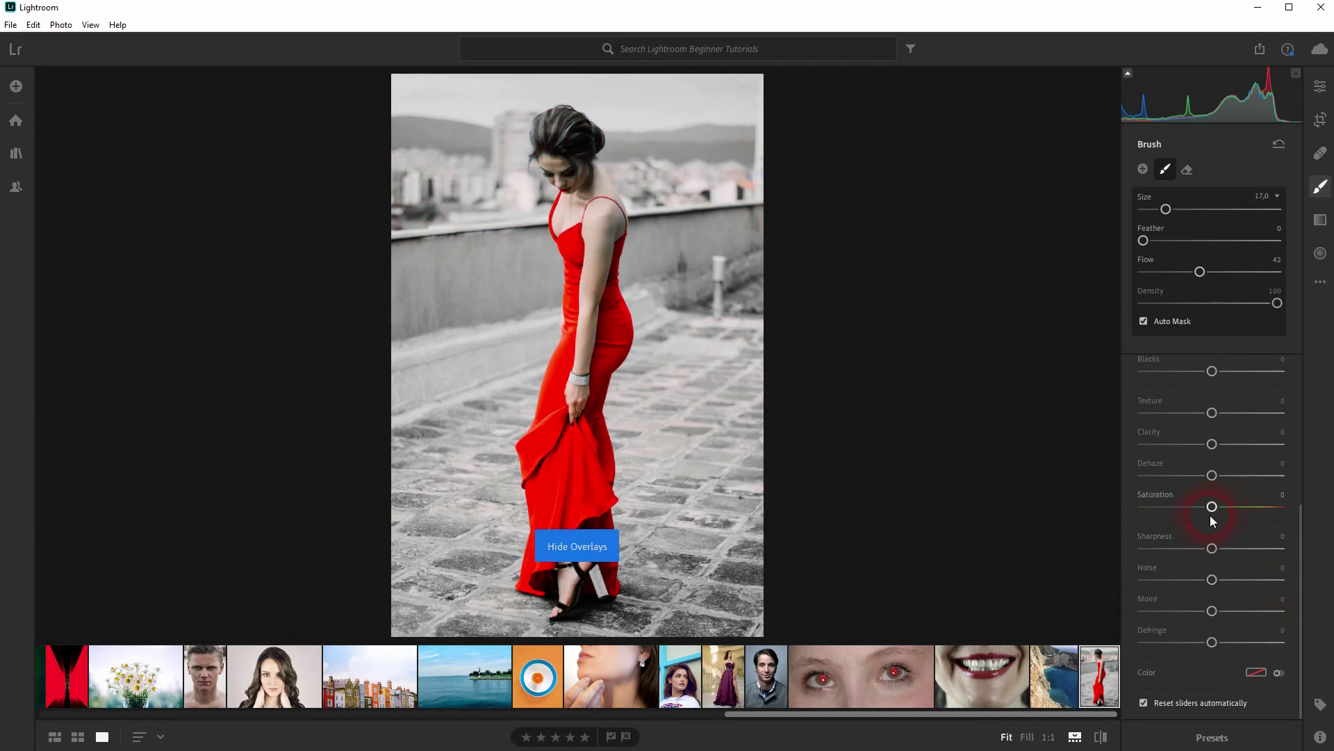
pyautogui.moveTo(1210, 515); pyautogui.dragTo(1187, 506)
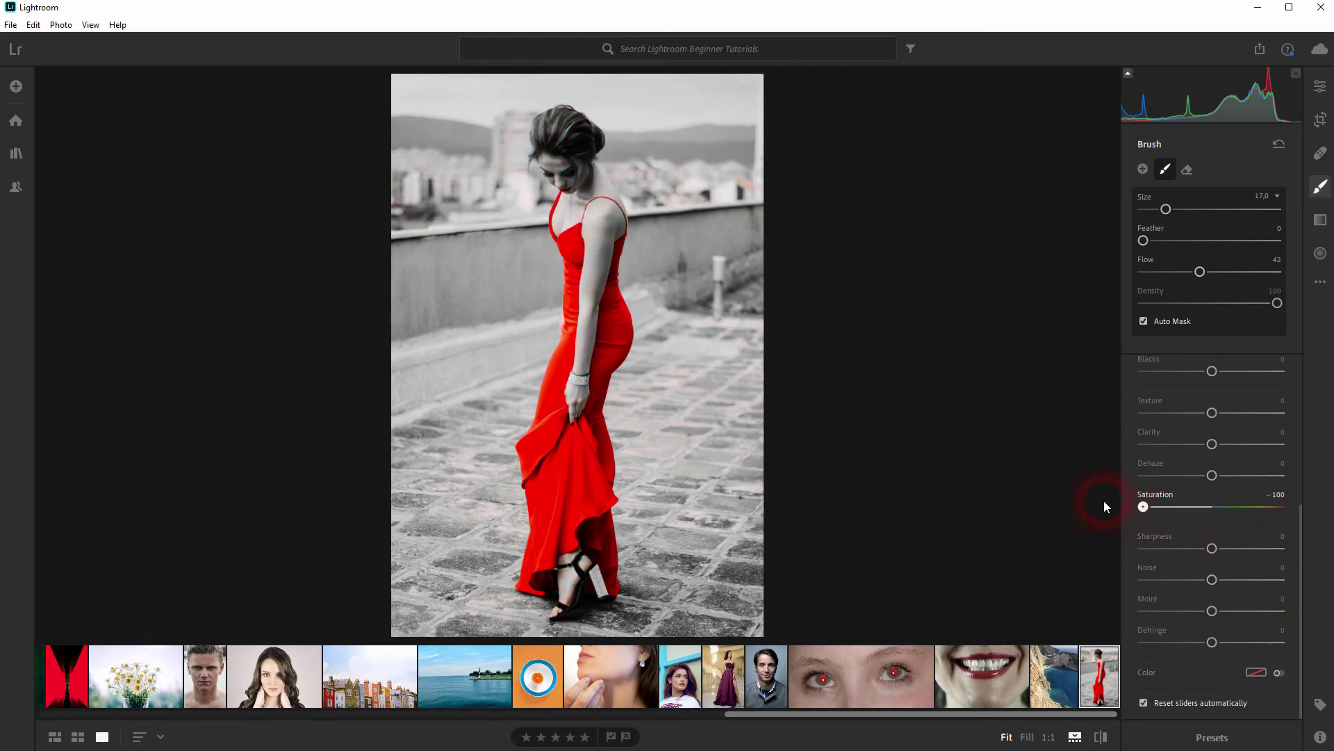
pyautogui.moveTo(1105, 506); pyautogui.dragTo(1086, 515)
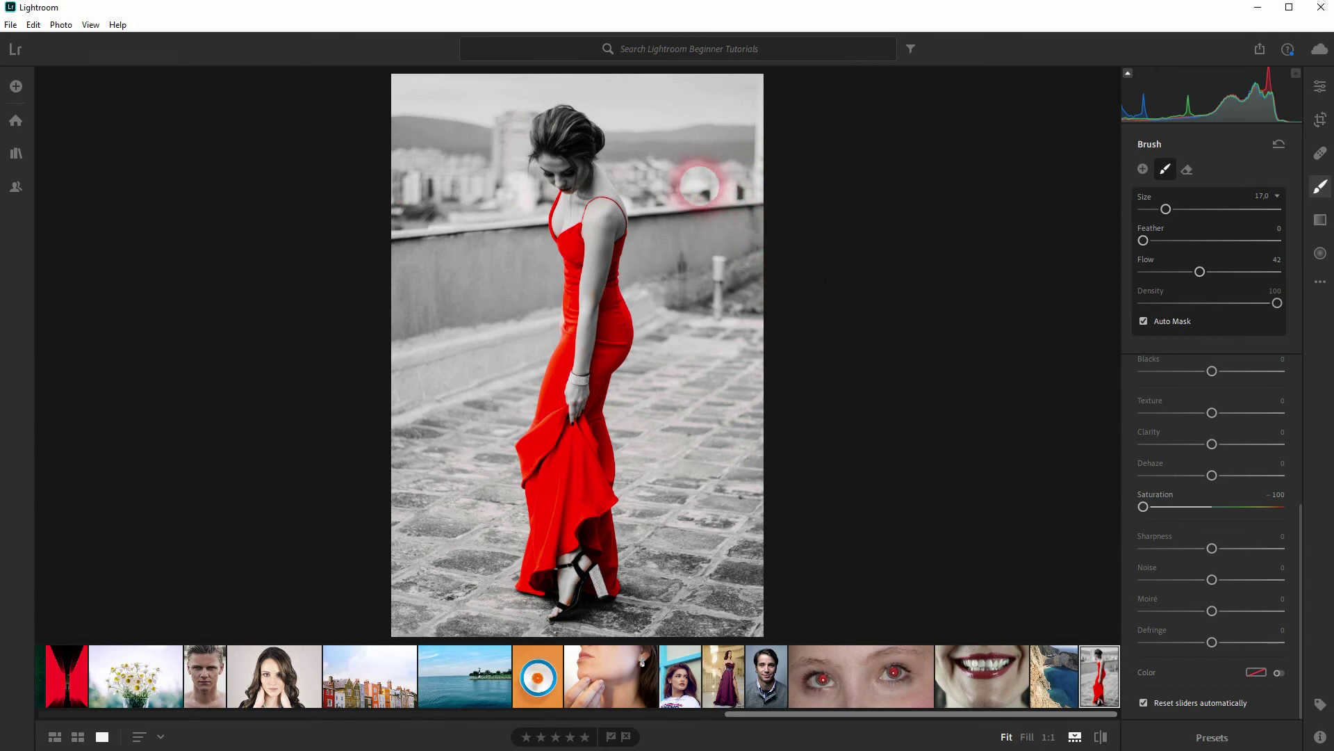
# - Touch up leftover color along the foot, hand and arm, changing the brush size between 13, 5 and 10
pyautogui.scroll(1, 741, 246)
pyautogui.scroll(-5, 697, 200)
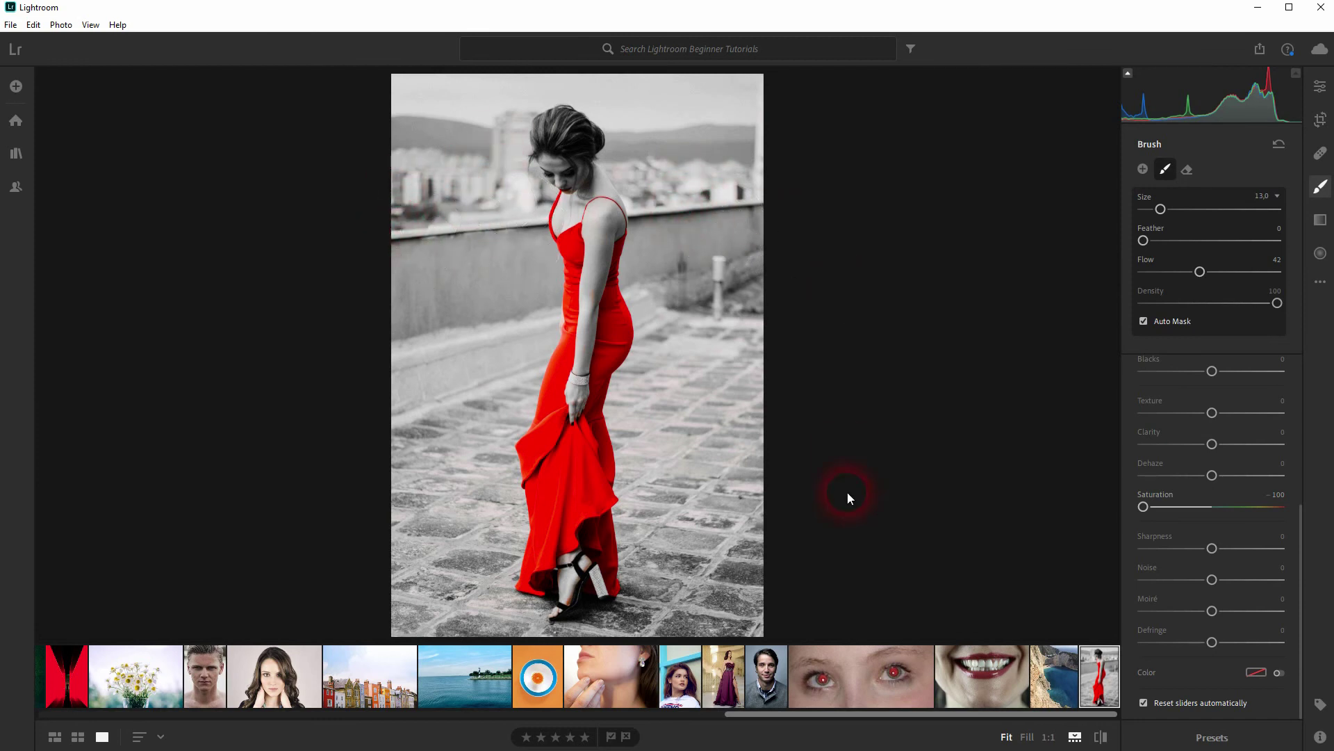
pyautogui.press('z')
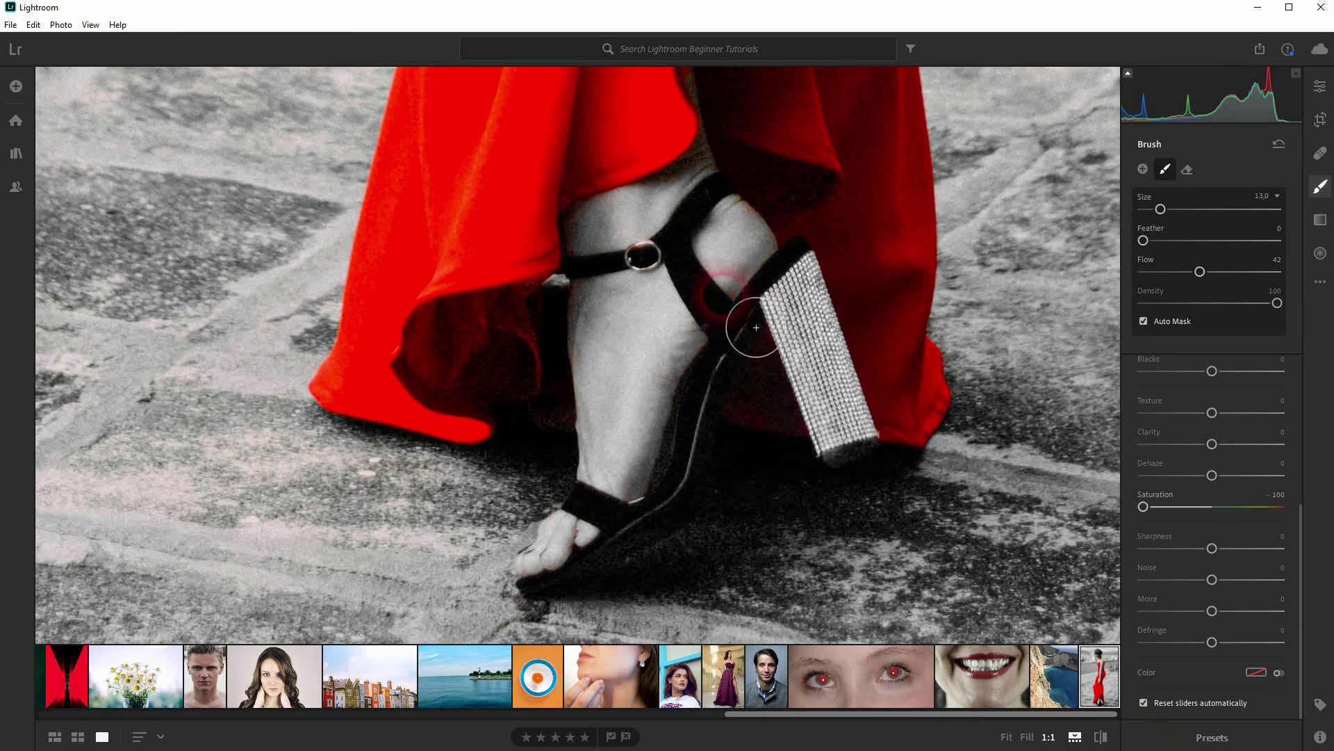
pyautogui.press('z')
pyautogui.press('z')
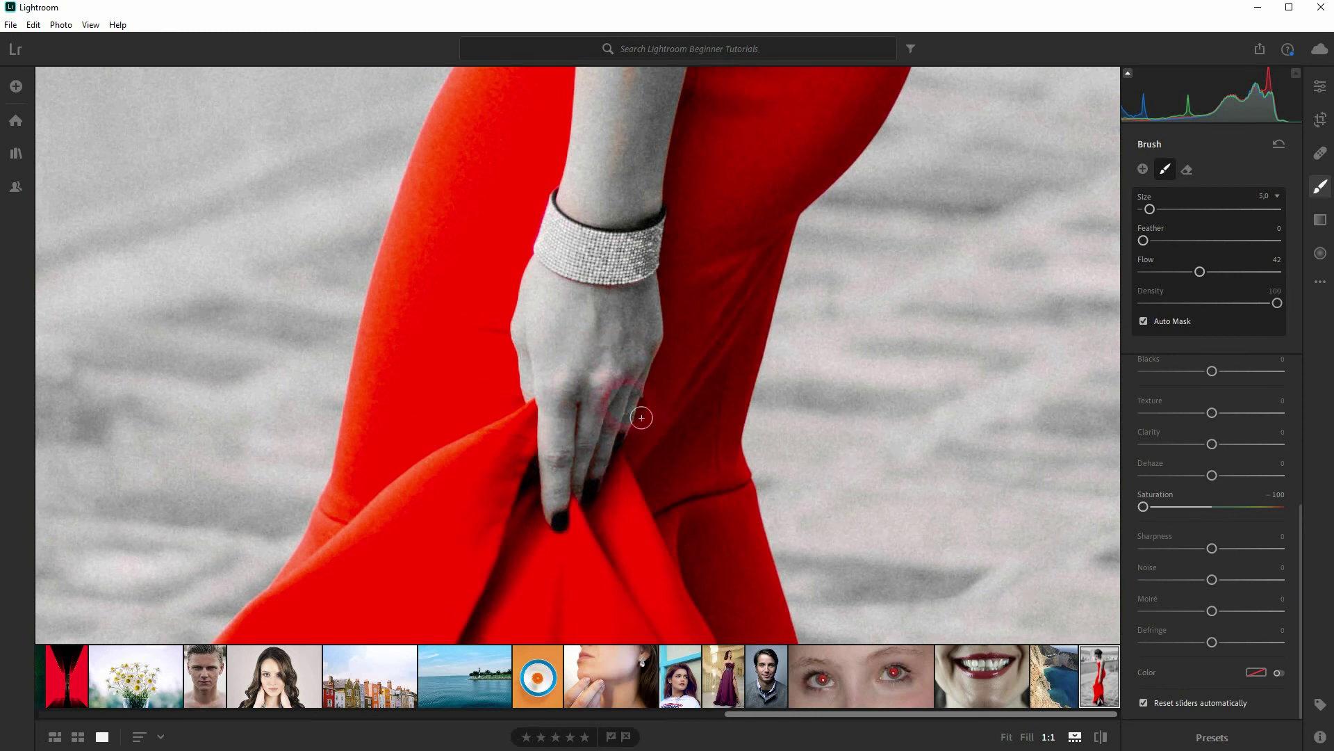
pyautogui.scroll(10, 566, 364)
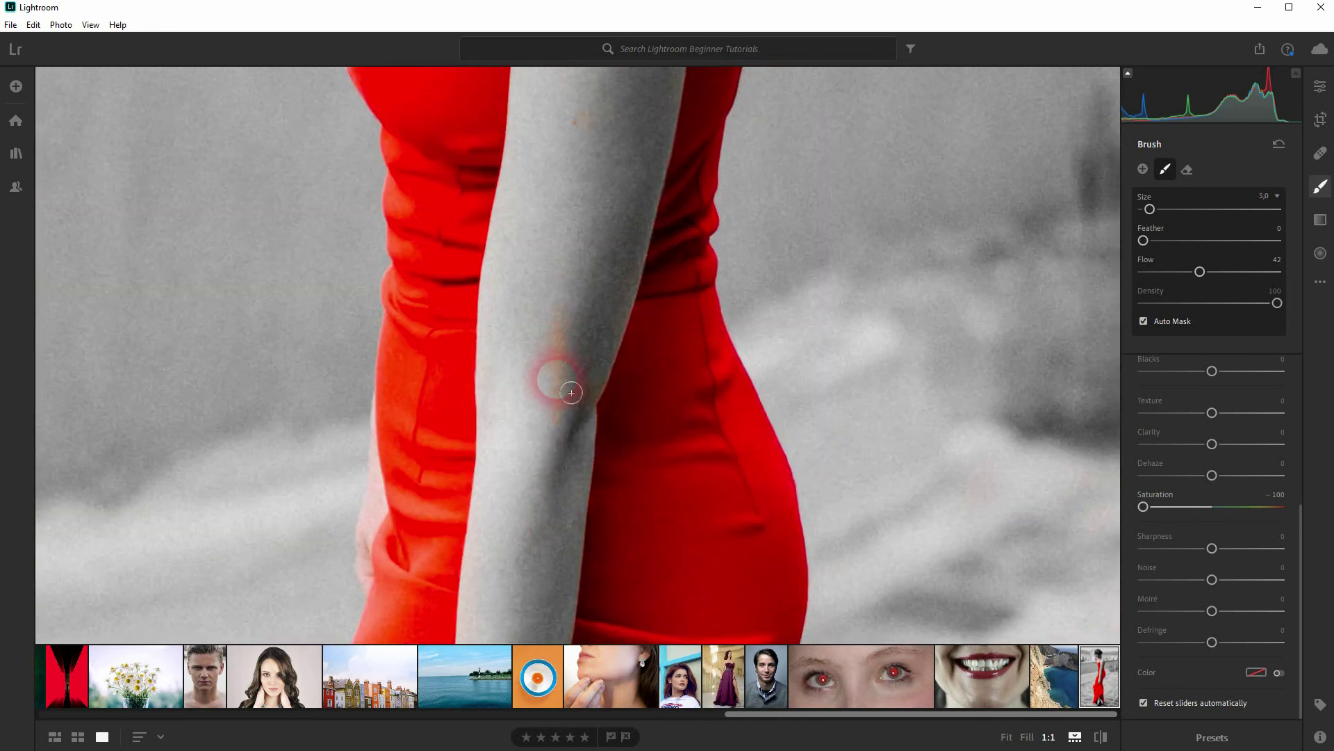
pyautogui.press(']')
pyautogui.scroll(5, 518, 488)
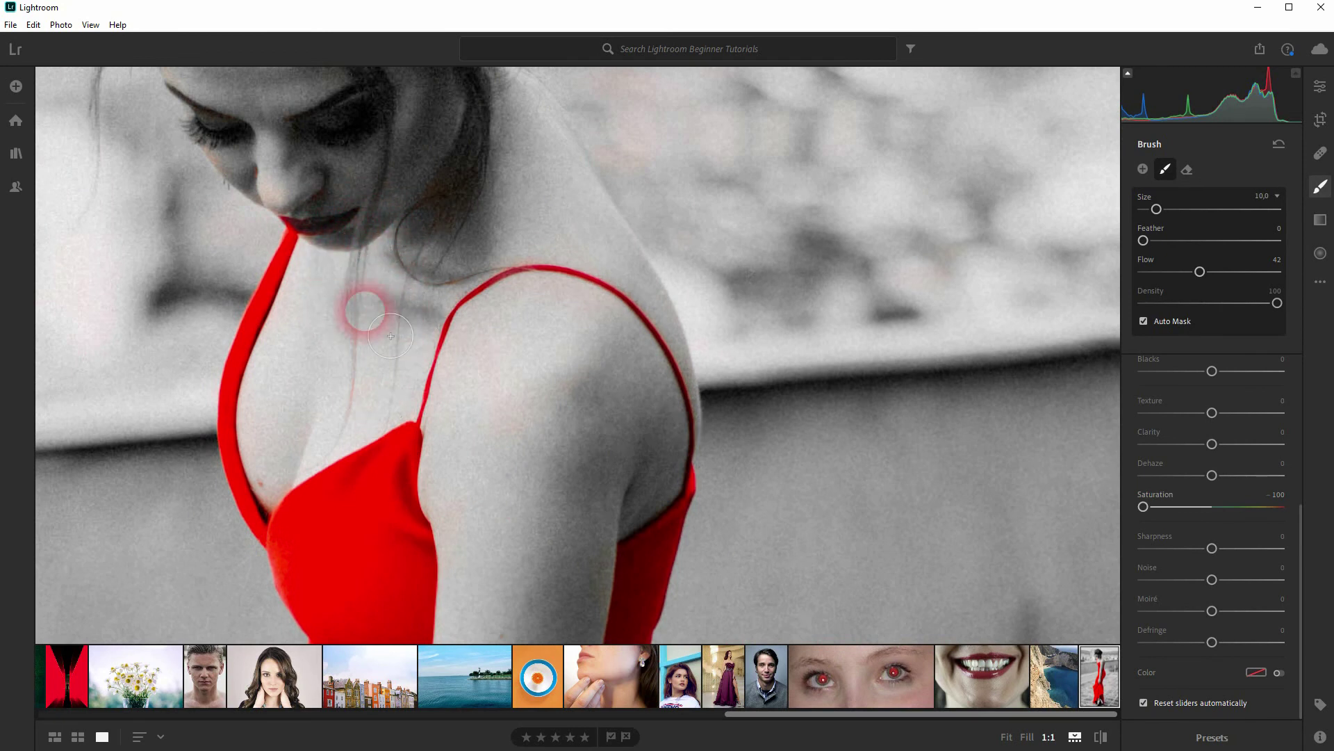
# - Brush away the remaining color on the chest, neck, jaw and lips, reducing the brush to size 2
pyautogui.press('[')
pyautogui.press('[')
pyautogui.press('[')
pyautogui.press('[')
pyautogui.press('[')
pyautogui.press('[')
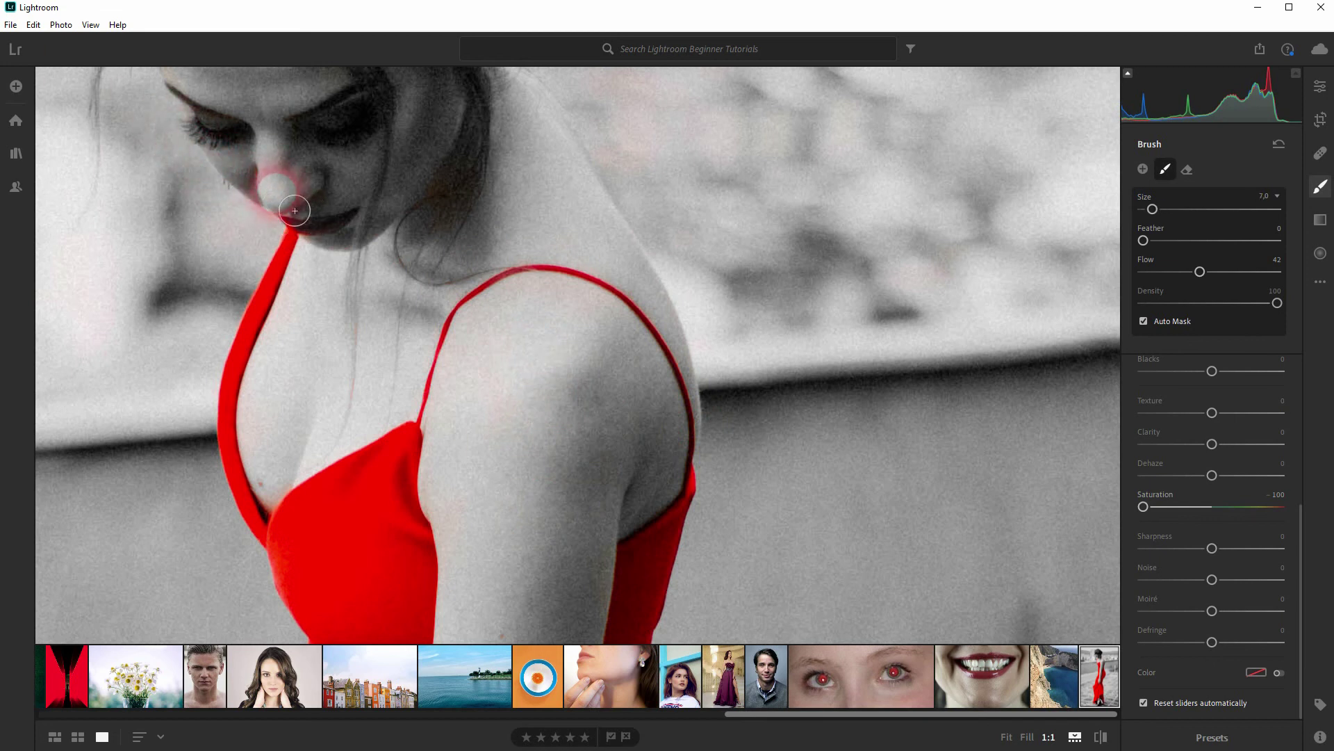
pyautogui.press('[')
pyautogui.press('[')
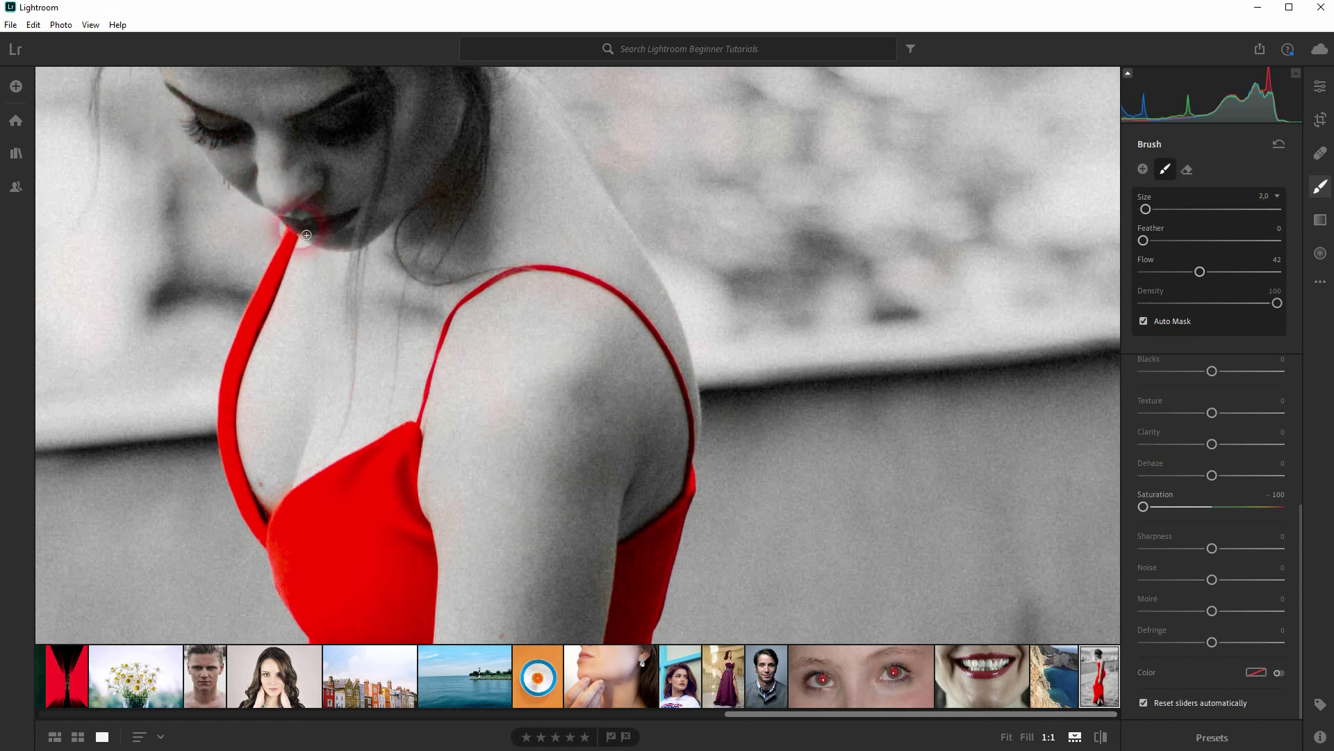
# - Desaturate the colored strands in the hair with brush size 7, and return to the full photo view
pyautogui.scroll(5, 184, 104)
pyautogui.moveTo(185, 103); pyautogui.dragTo(334, 365)
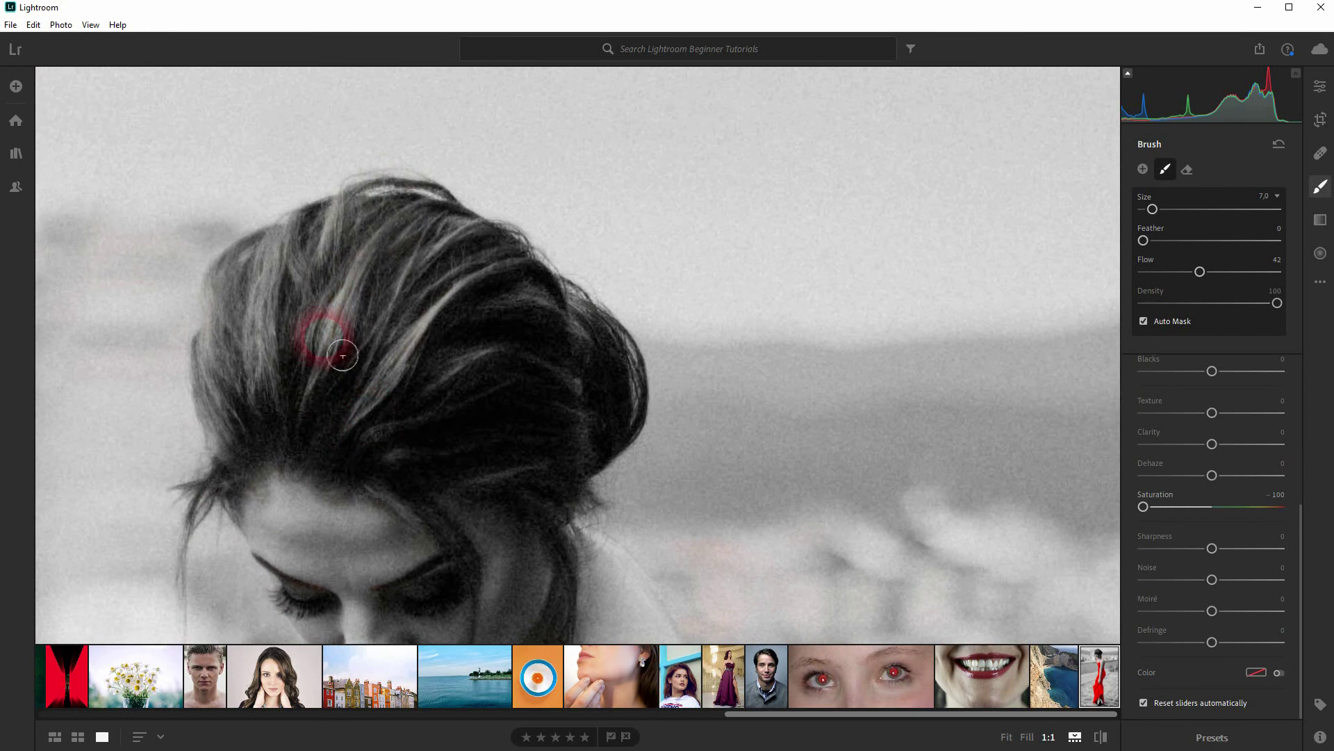
pyautogui.click(491, 292)
pyautogui.click(542, 412)
pyautogui.click(596, 492)
pyautogui.click(619, 575)
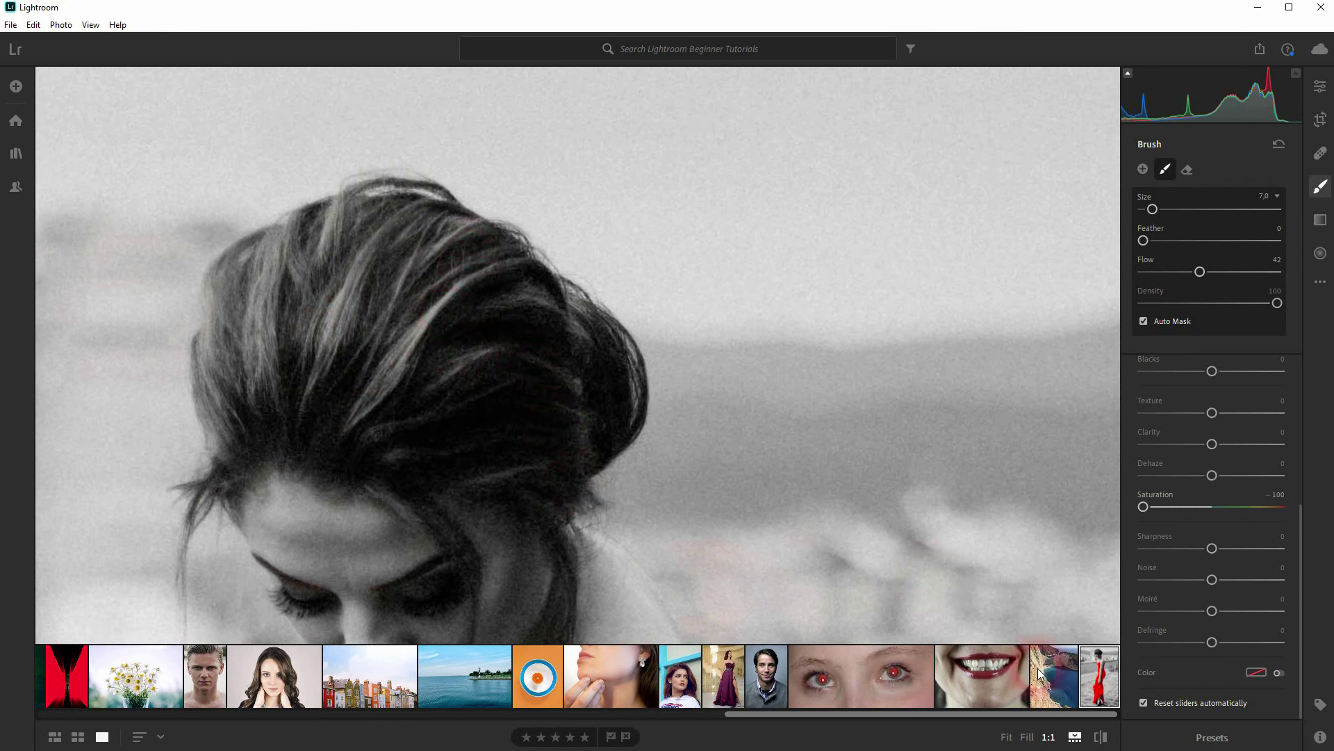
pyautogui.click(1006, 736)
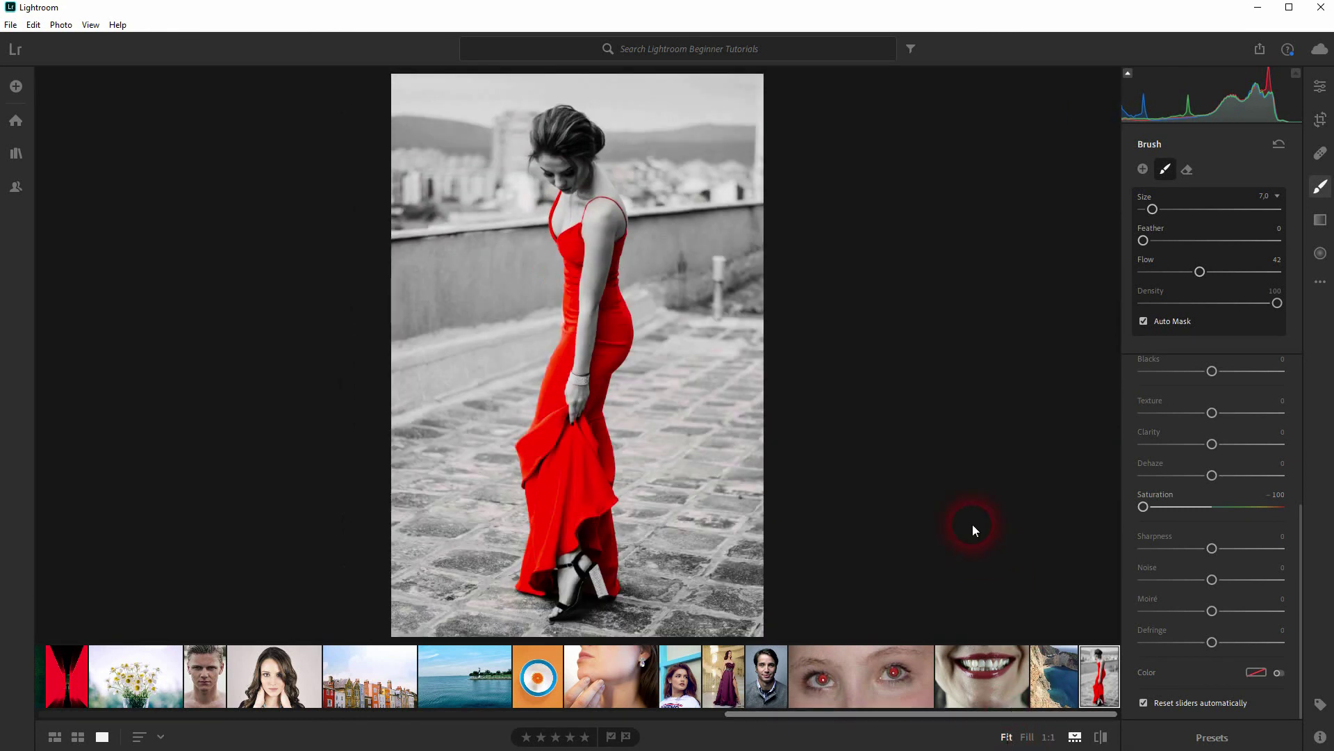